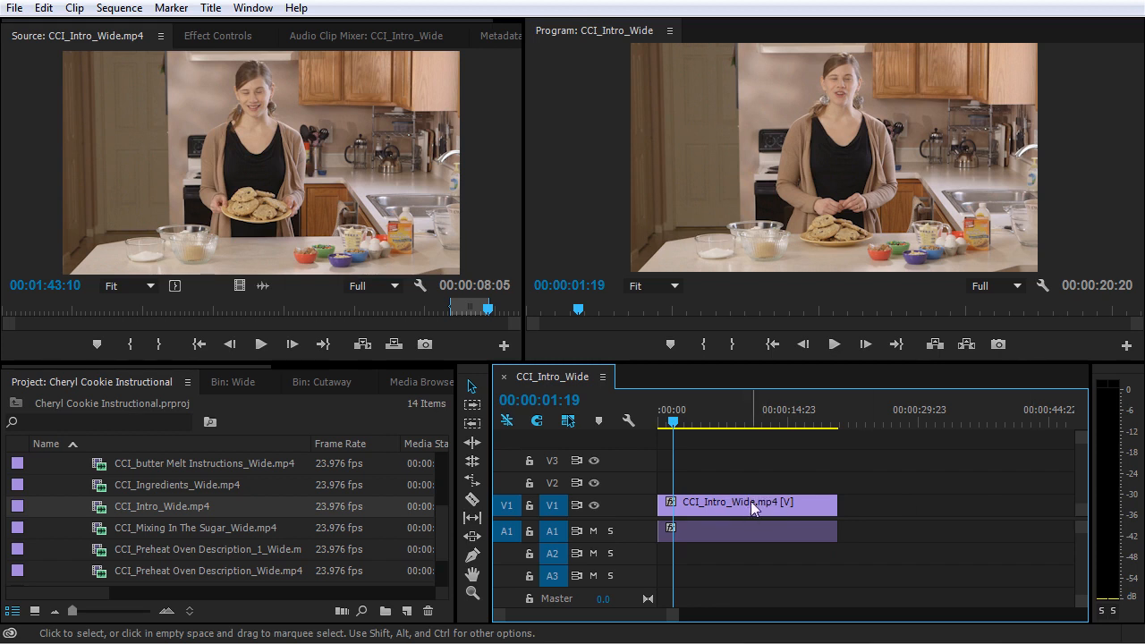
- Trim the end of the CCI_Intro_Wide.mp4 clip back to 00:00:14:02, and restore its full length
{"action": "left_click", "coordinate": [683, 421]}
{"action": "left_click_drag", "start_coordinate": [683, 420], "coordinate": [783, 433]}
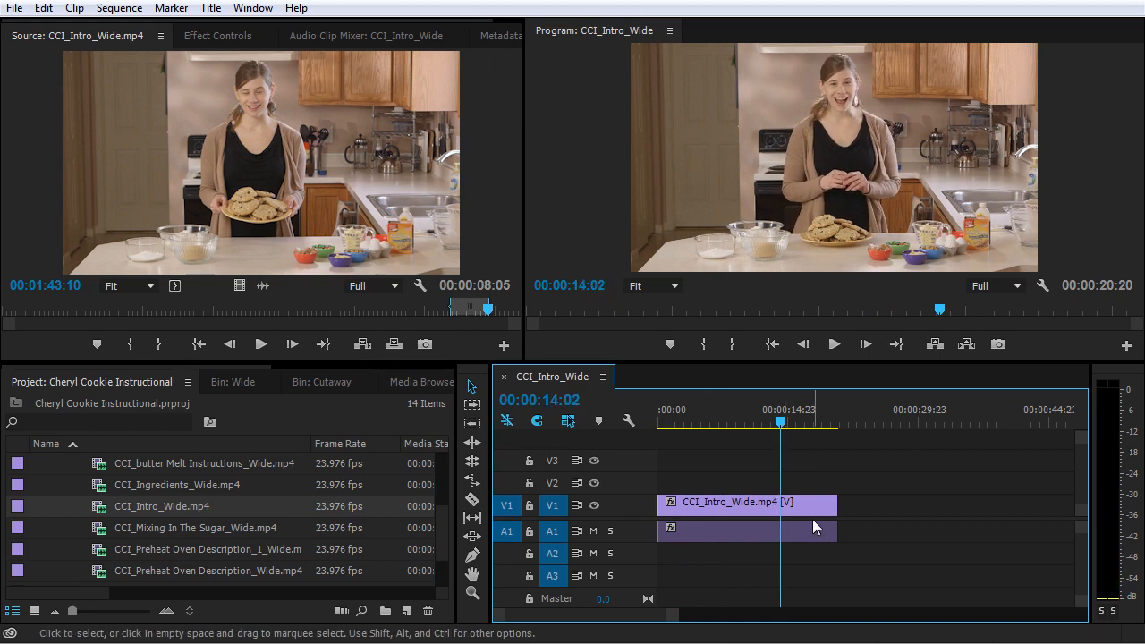
{"action": "key", "text": "="}
{"action": "key", "text": "-"}
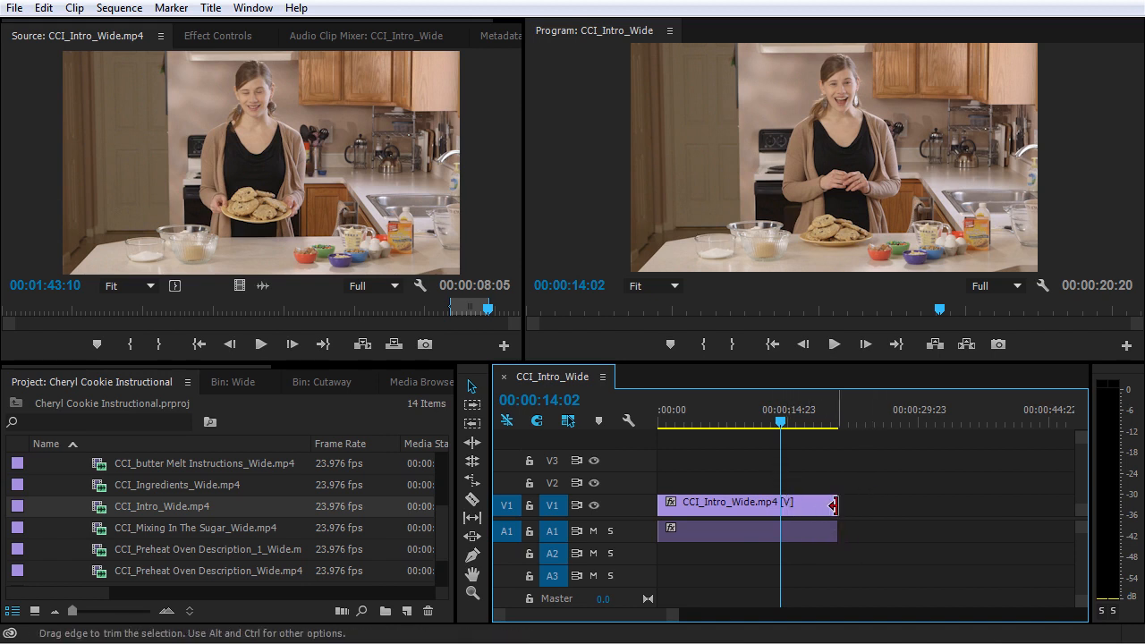
{"action": "left_click_drag", "start_coordinate": [834, 506], "coordinate": [781, 510]}
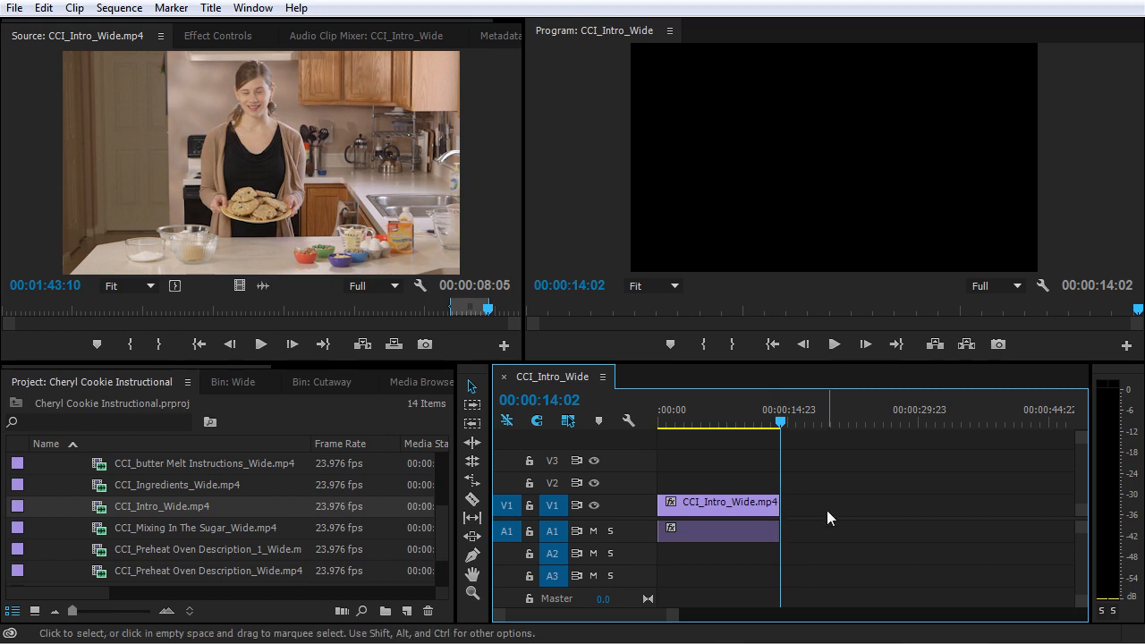
{"action": "left_click_drag", "start_coordinate": [779, 504], "coordinate": [823, 513]}
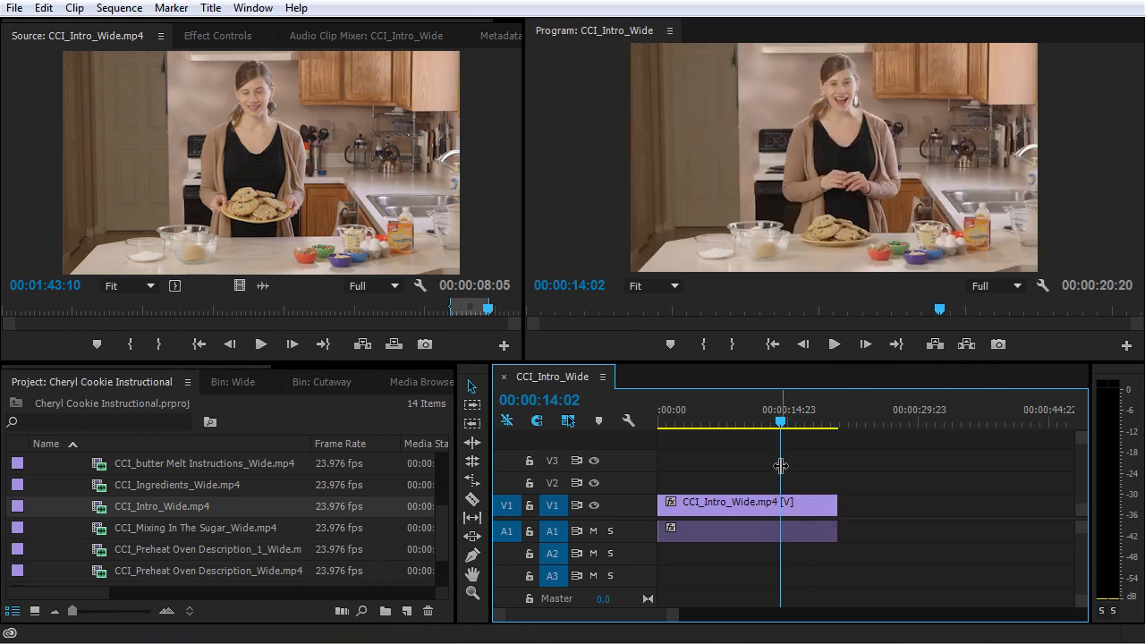
- Split the CCI_Intro_Wide.mp4 clip at 00:00:14:02 with the Razor tool, delete the piece after the cut, and undo these edits
{"action": "left_click", "coordinate": [471, 501]}
{"action": "left_click", "coordinate": [788, 528]}
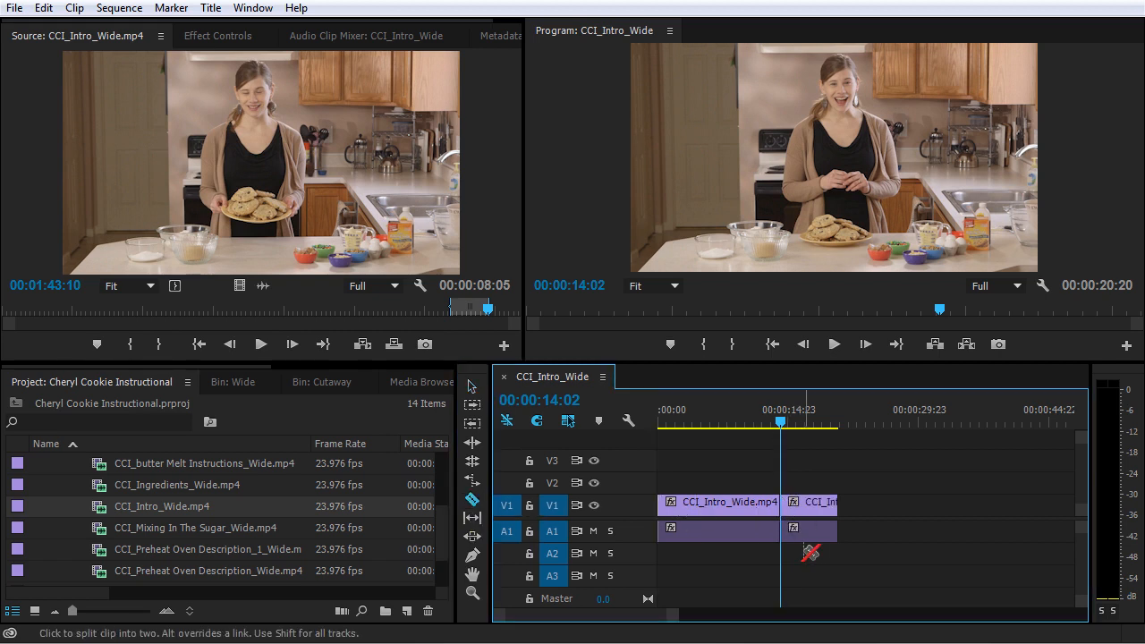
{"action": "left_click", "coordinate": [471, 386]}
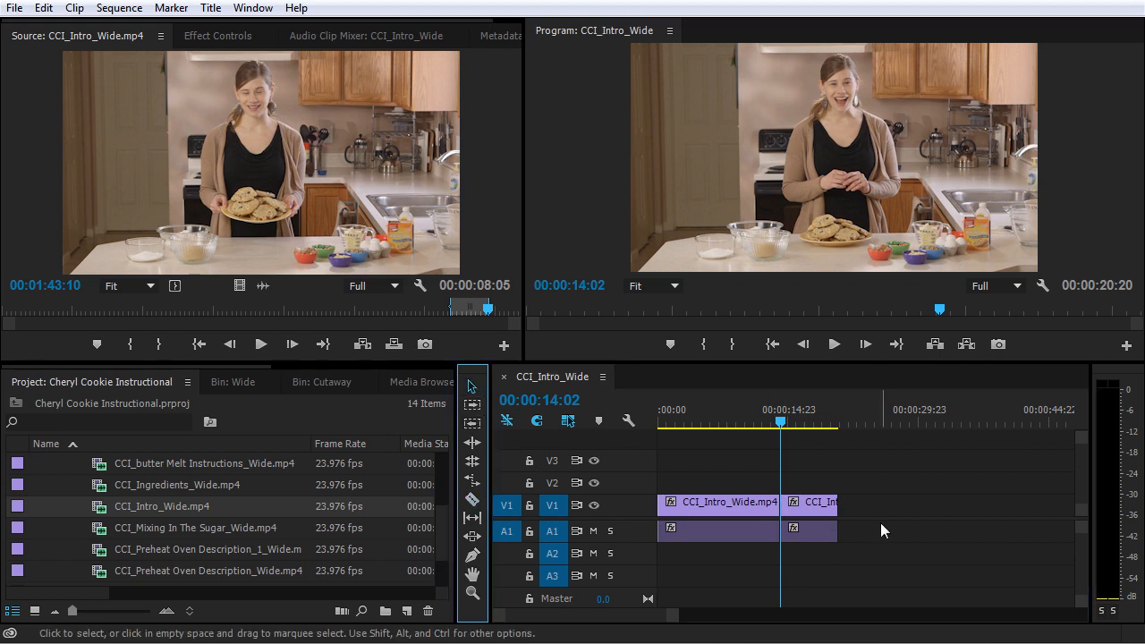
{"action": "left_click_drag", "start_coordinate": [874, 490], "coordinate": [814, 564]}
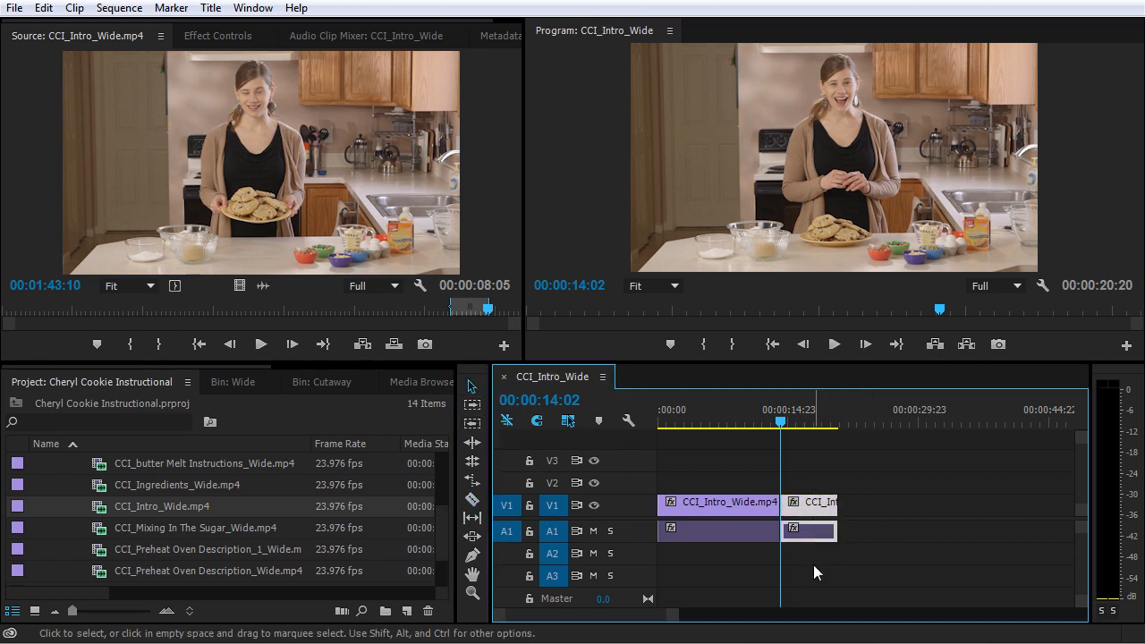
{"action": "key", "text": "Delete"}
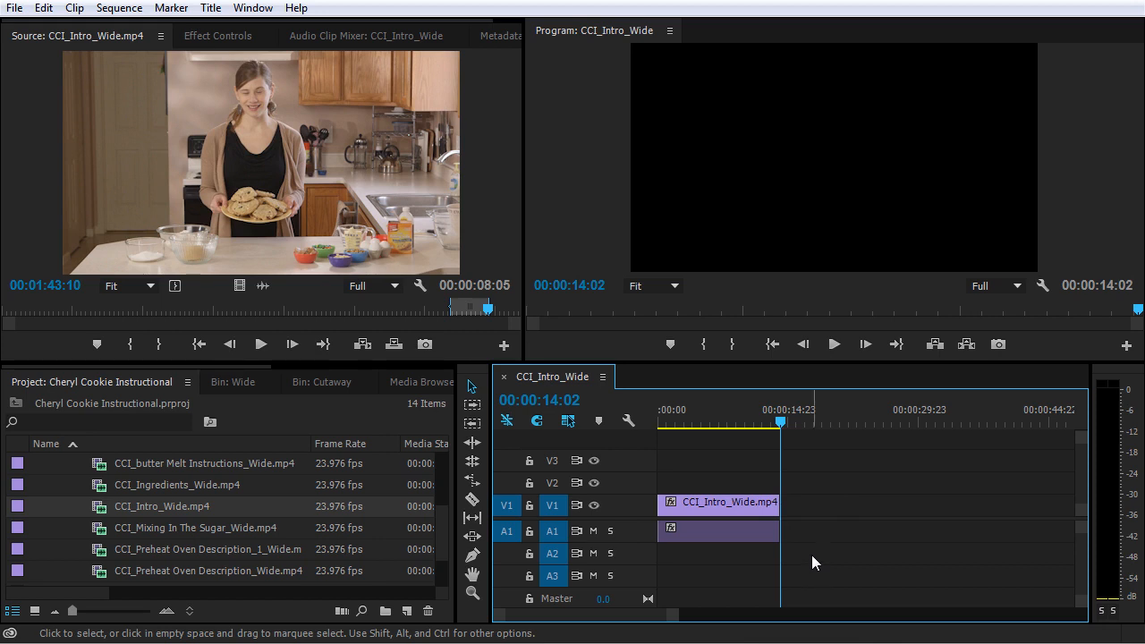
{"action": "key", "text": "ctrl+z"}
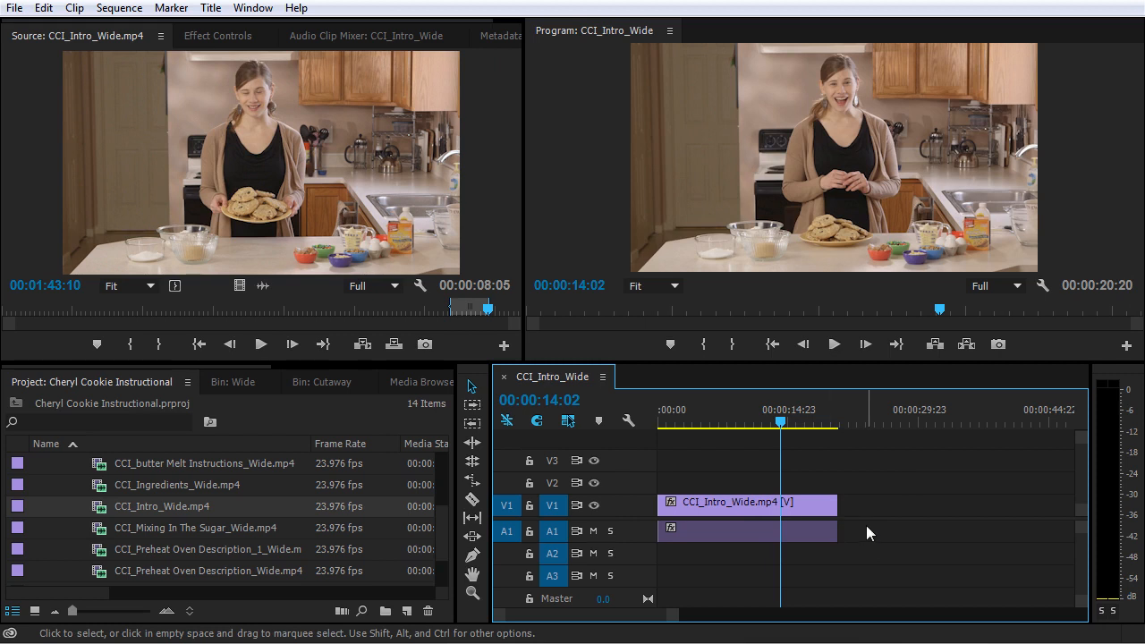
- Add an edit through the clip's video and audio at 00:00:14:02, move the playhead to 00:00:13:19, and undo the edit
{"action": "key", "text": "ctrl+k"}
{"action": "key", "text": "equal"}
{"action": "key", "text": "equal"}
{"action": "key", "text": "equal"}
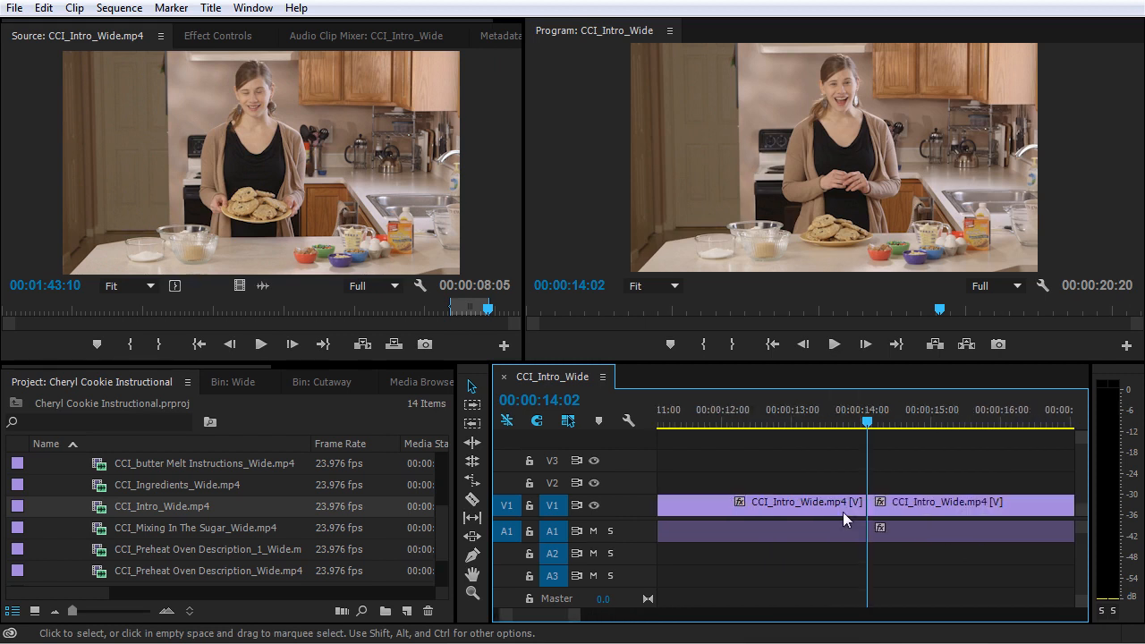
{"action": "left_click_drag", "start_coordinate": [868, 421], "coordinate": [847, 422]}
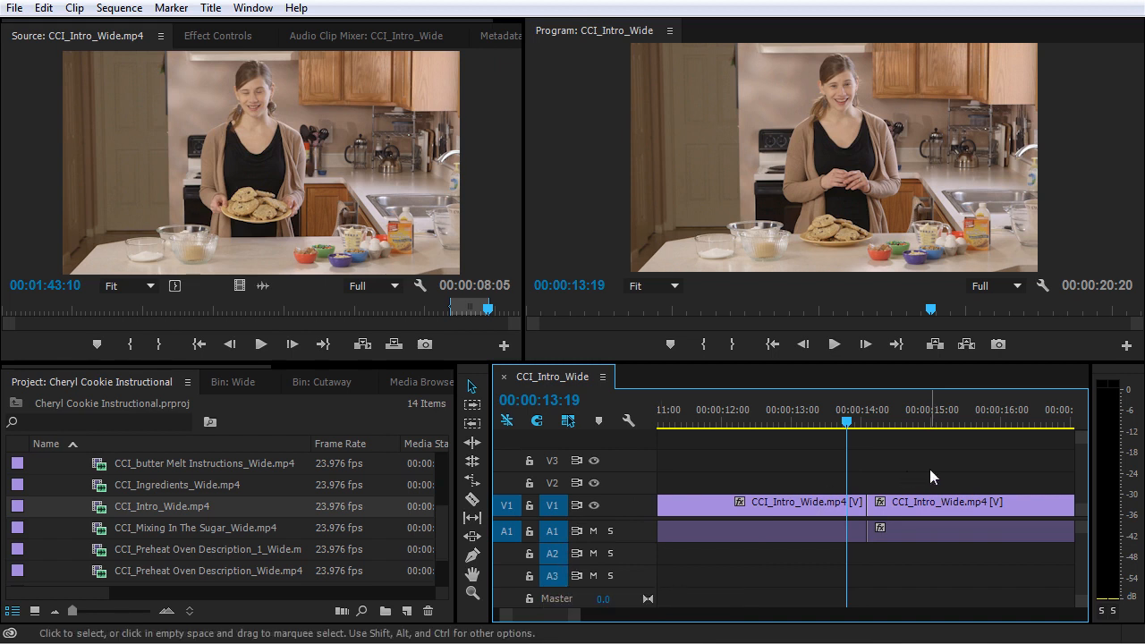
{"action": "key", "text": "ctrl+z"}
- Untarget V1 and cut only the clip's audio at 00:00:14:02, then target V1 again and undo the cut
{"action": "left_click", "coordinate": [558, 507]}
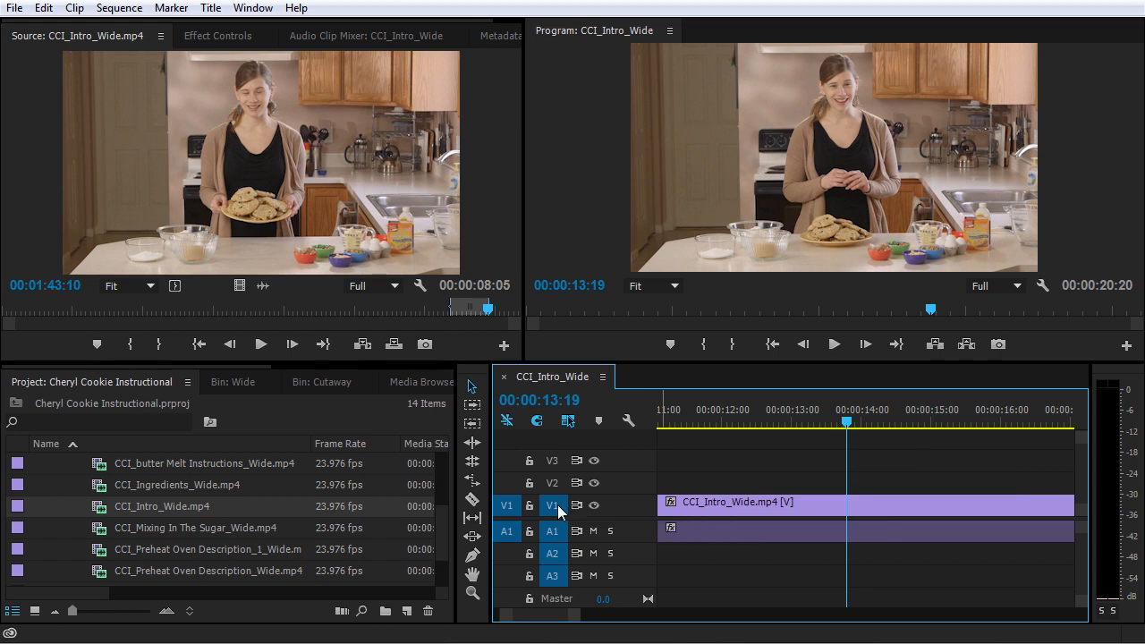
{"action": "left_click_drag", "start_coordinate": [810, 420], "coordinate": [868, 423]}
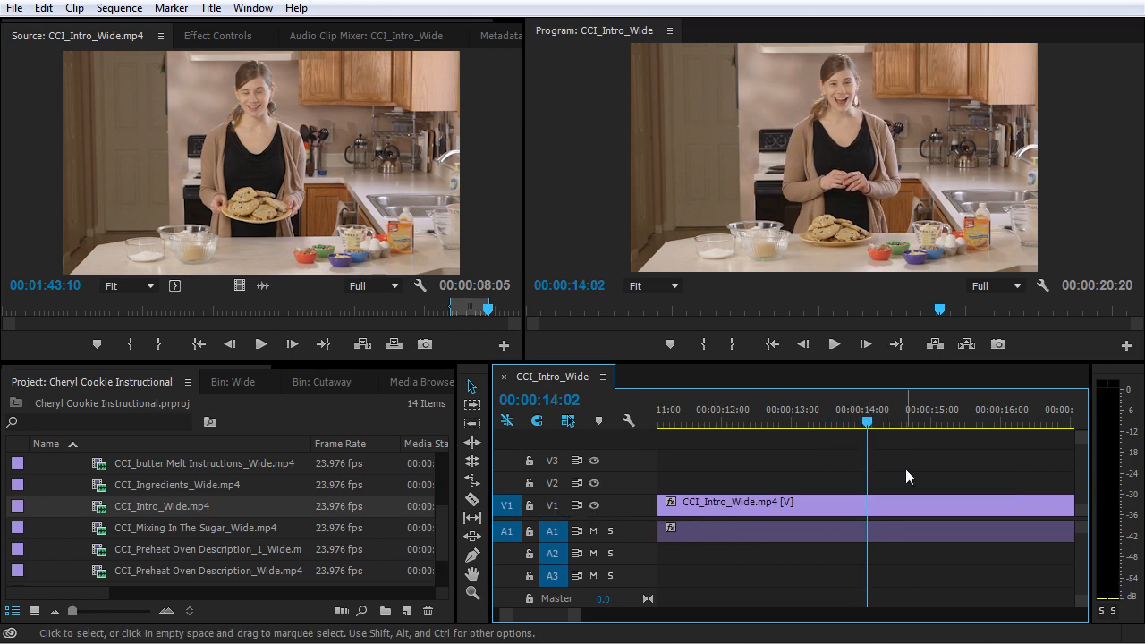
{"action": "key", "text": "ctrl+k"}
{"action": "left_click_drag", "start_coordinate": [867, 422], "coordinate": [850, 422]}
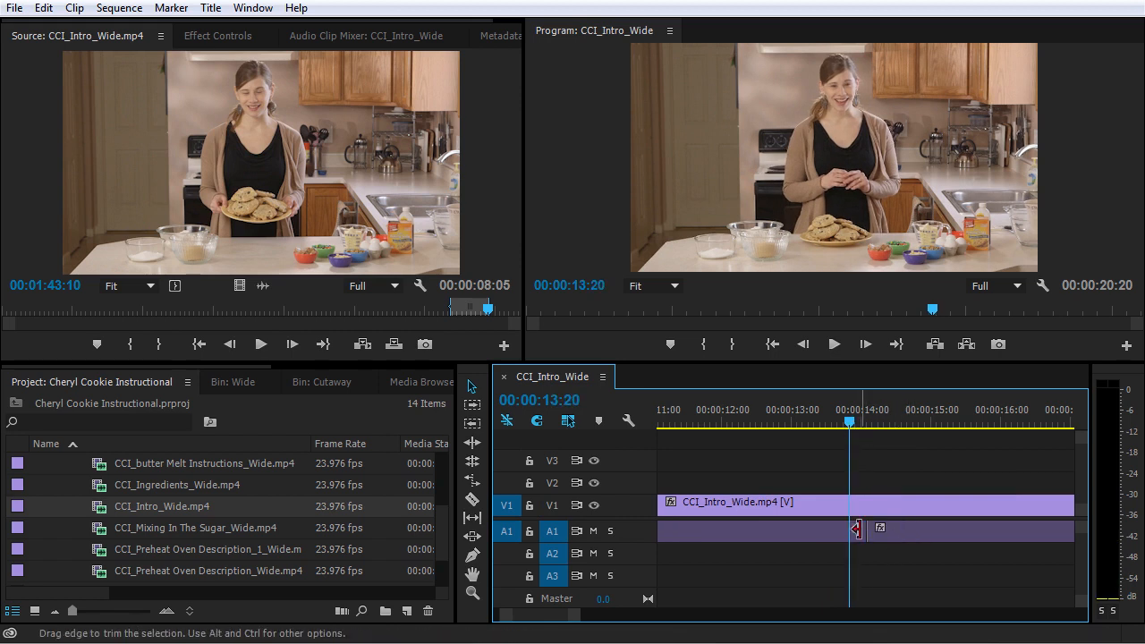
{"action": "left_click", "coordinate": [904, 531]}
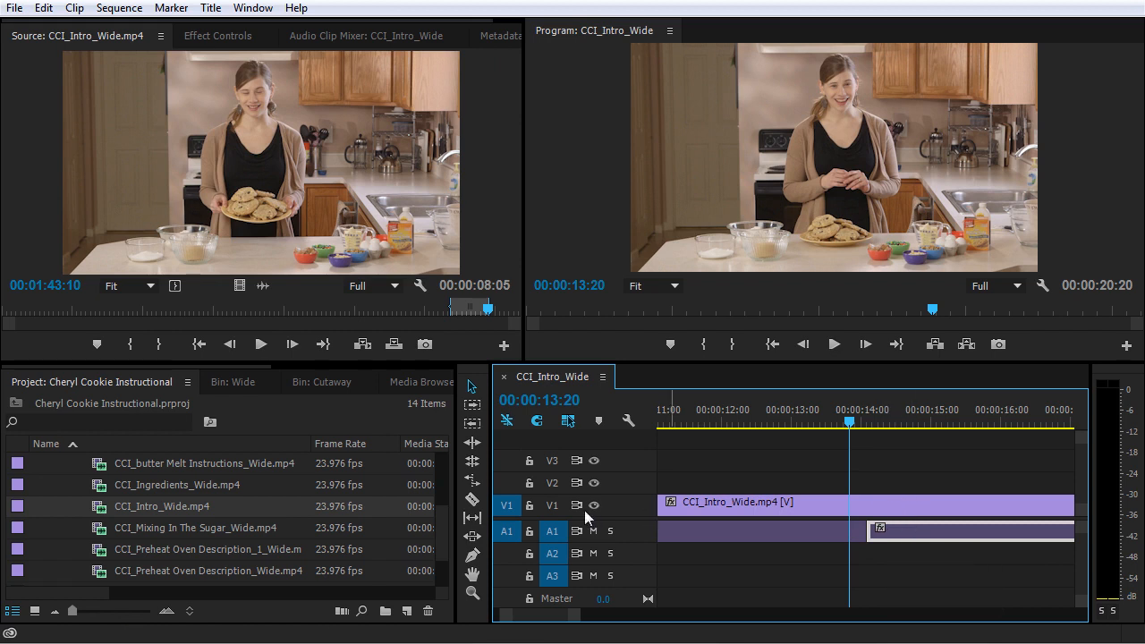
{"action": "left_click", "coordinate": [552, 506]}
{"action": "key", "text": "ctrl+z"}
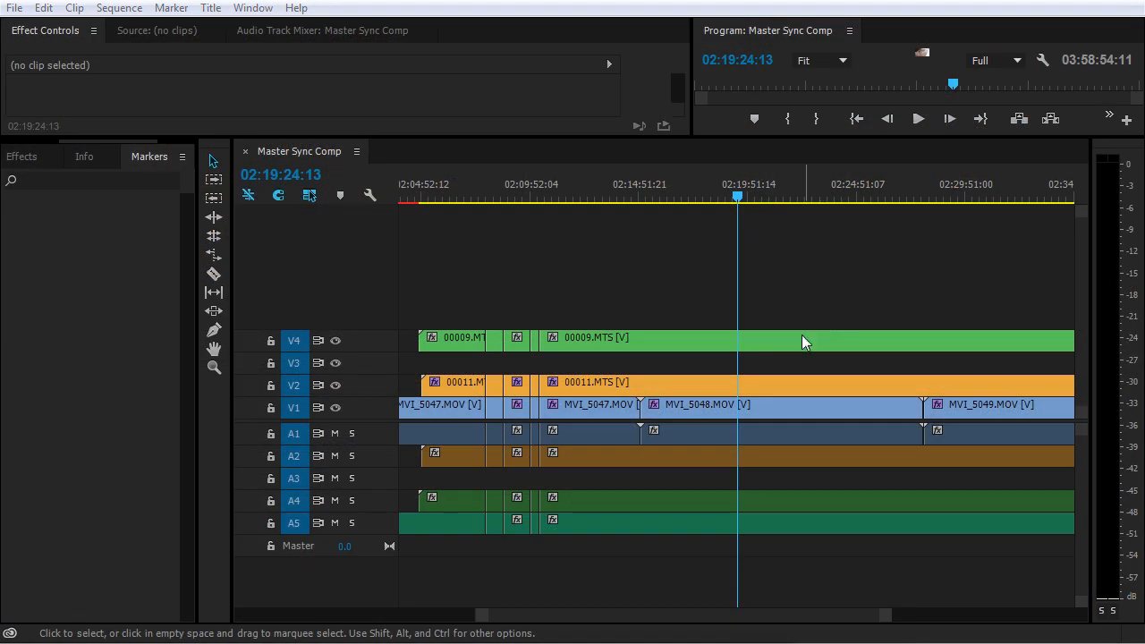
- In the Master Sync Comp sequence, select the long 00009.MTS clip on V4 and add an edit at 02:19:24:13
{"action": "left_click", "coordinate": [788, 341]}
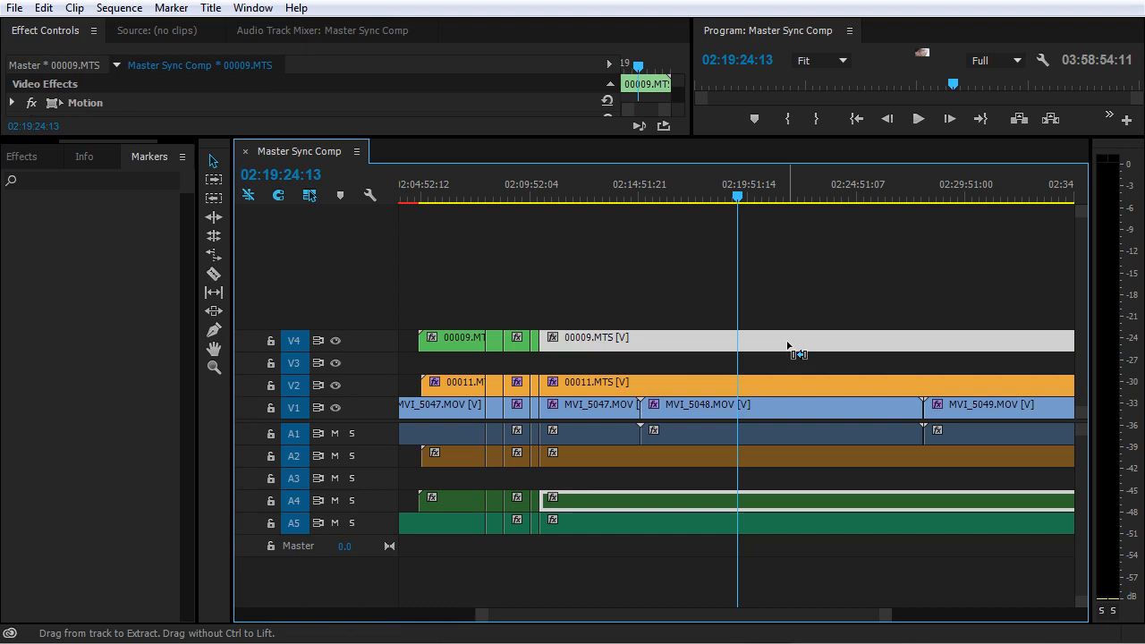
{"action": "key", "text": "ctrl+k"}
{"action": "left_click_drag", "start_coordinate": [737, 195], "coordinate": [702, 195]}
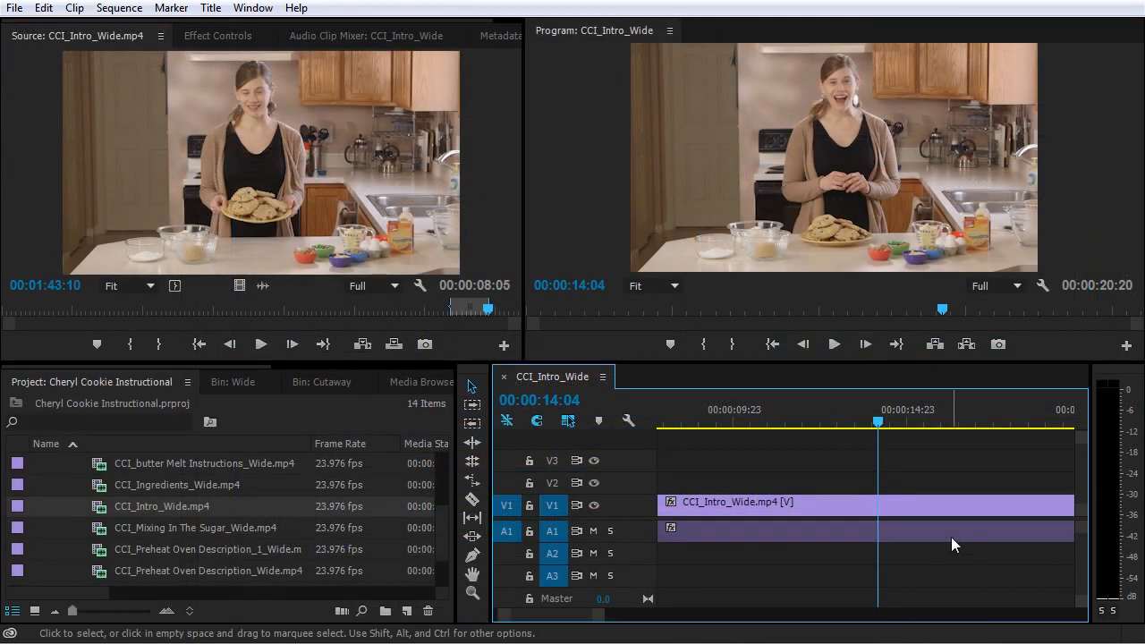
- Insert the marked segment of the source clip on V1 and A1 at 00:00:14:04 in CCI_Intro_Wide, and undo the insert
{"action": "left_click", "coordinate": [502, 242]}
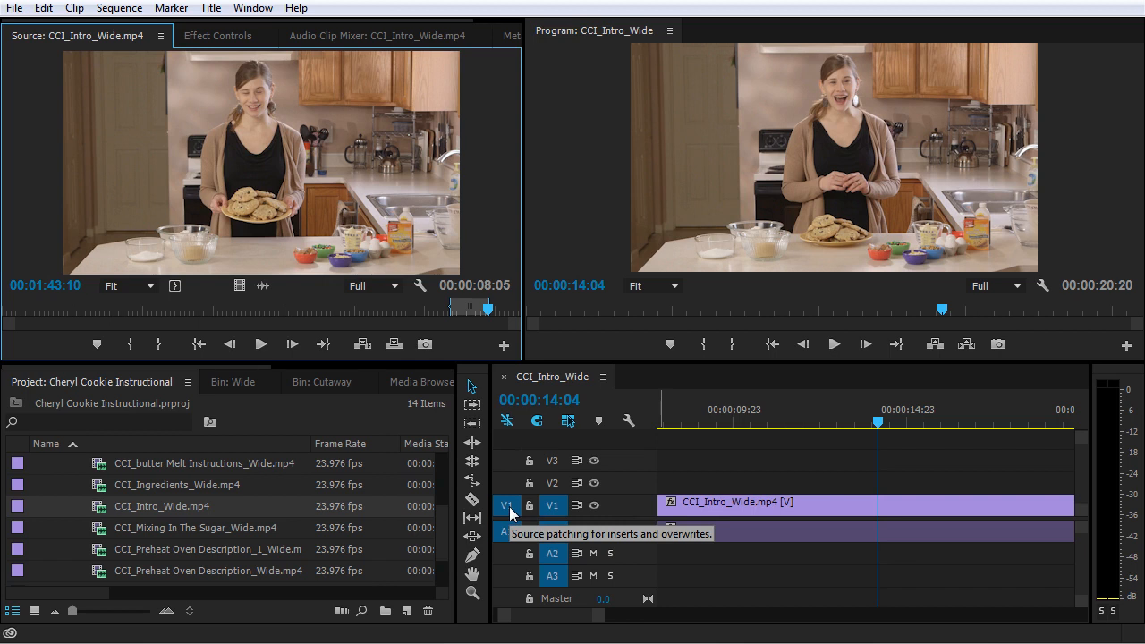
{"action": "scroll", "coordinate": [789, 501], "scroll_direction": "down", "scroll_amount": 2}
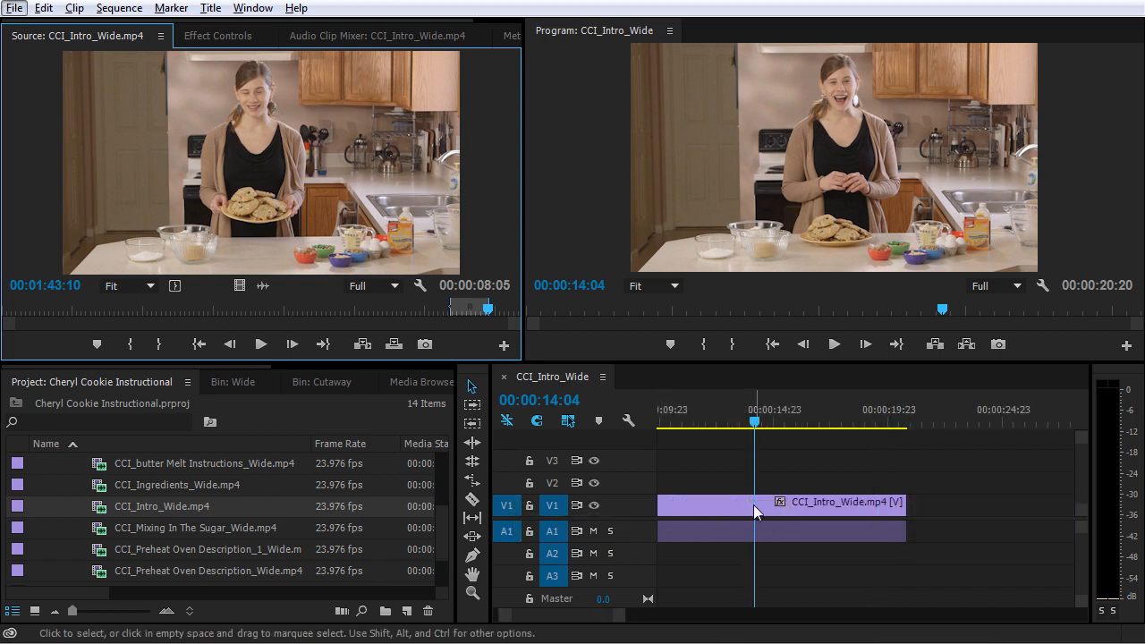
{"action": "scroll", "coordinate": [754, 505], "scroll_direction": "down", "scroll_amount": 3}
{"action": "scroll", "coordinate": [753, 505], "scroll_direction": "down", "scroll_amount": 2}
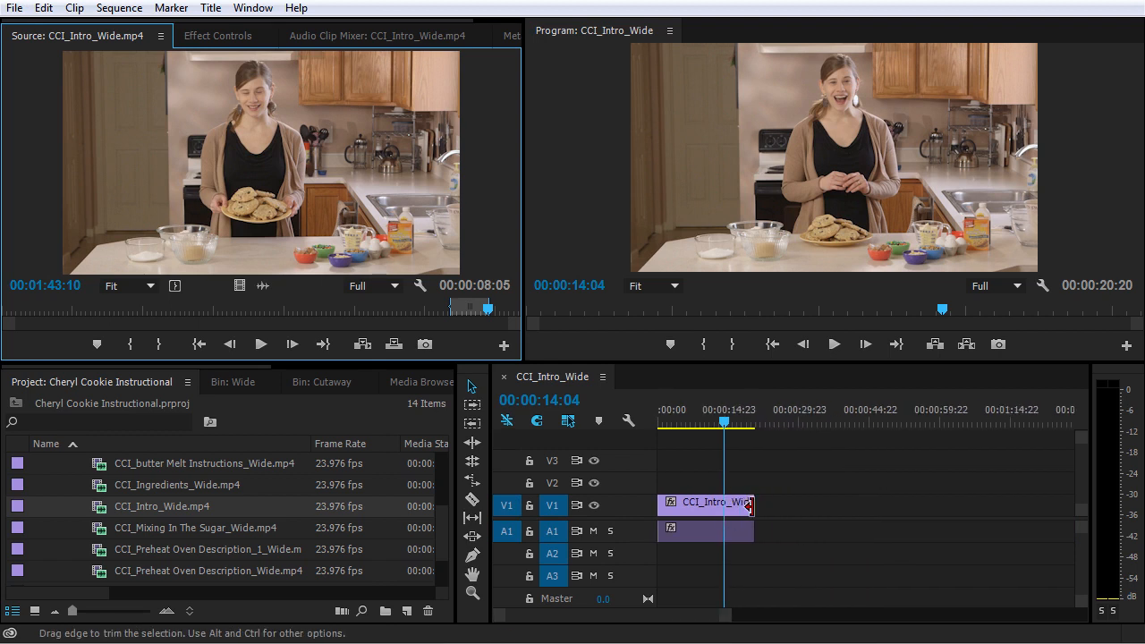
{"action": "left_click", "coordinate": [609, 621]}
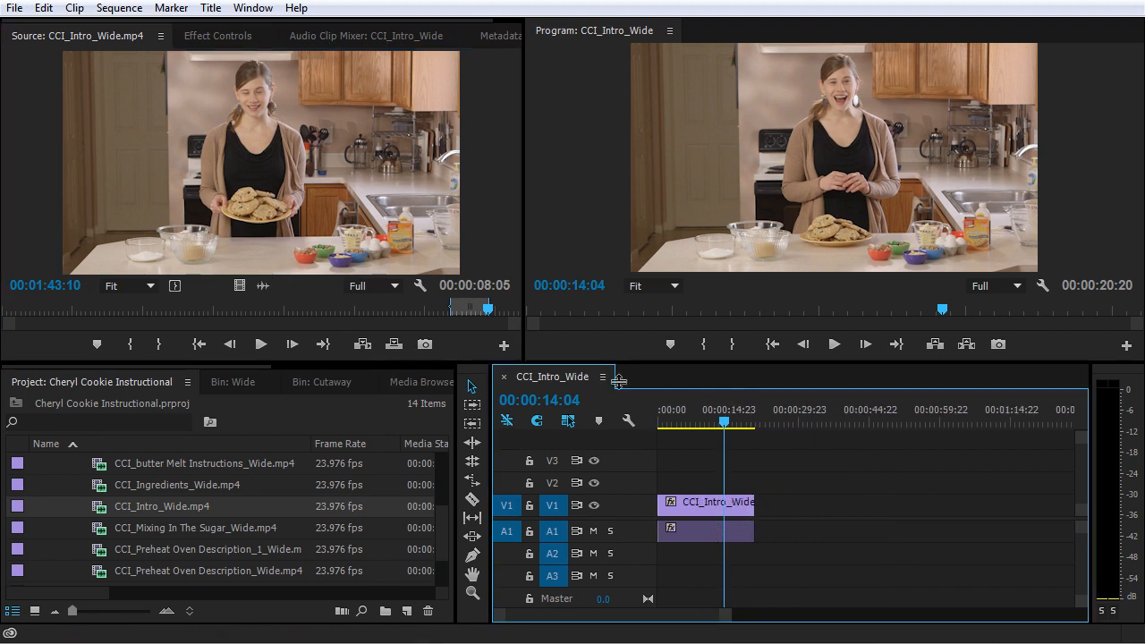
{"action": "left_click", "coordinate": [364, 351]}
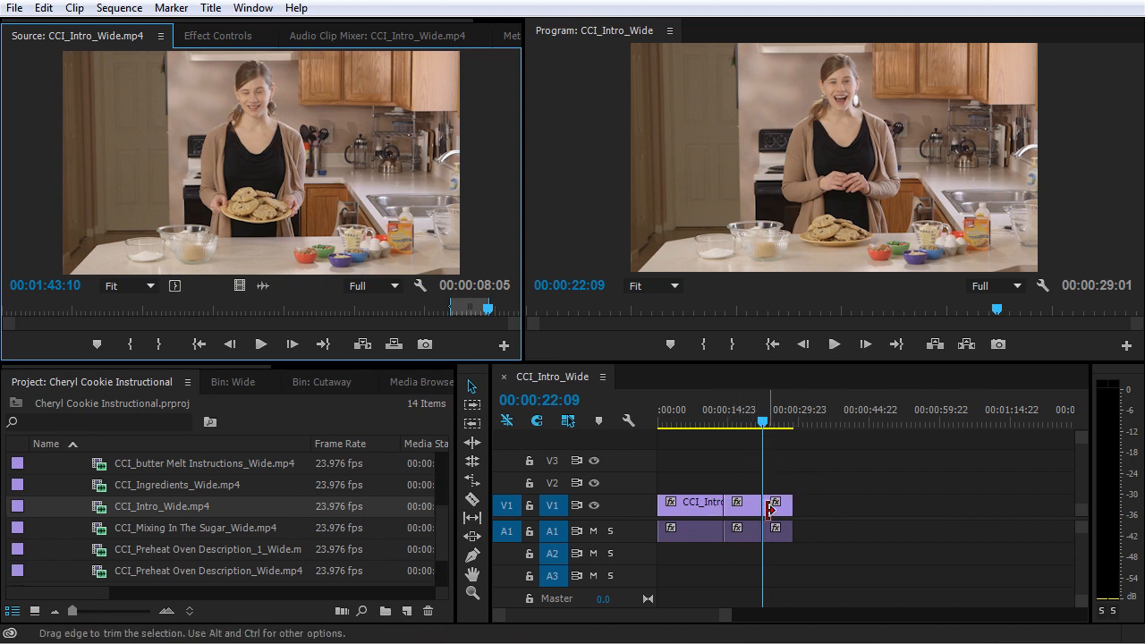
{"action": "left_click", "coordinate": [504, 535]}
{"action": "key", "text": "ctrl+z"}
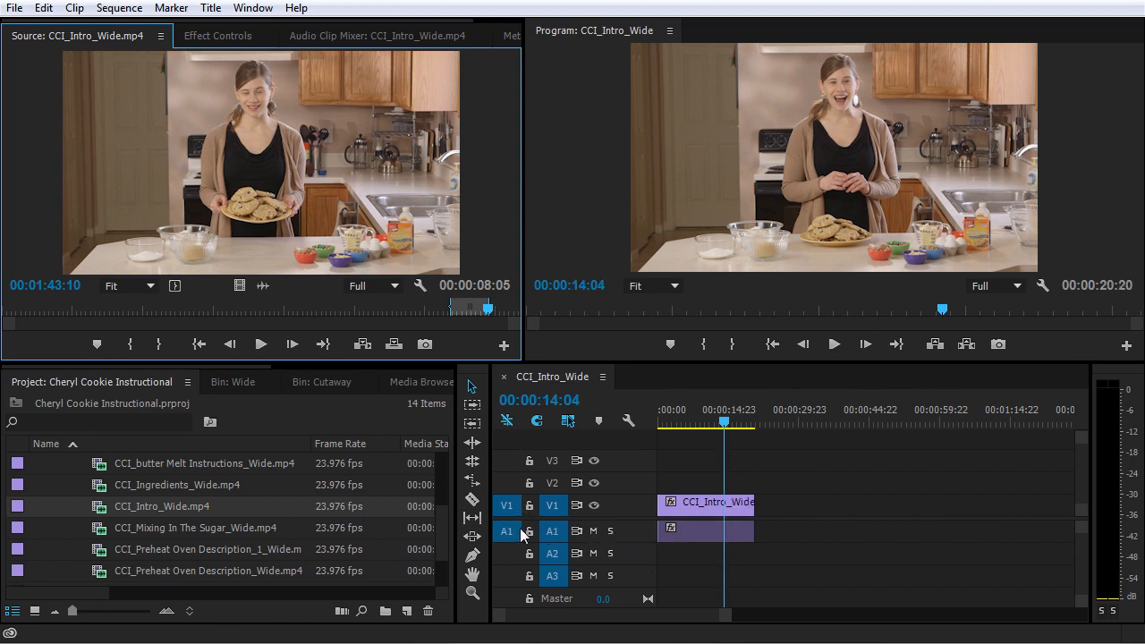
- Patch the source video to V2 and the source audio to A2, insert the marked segment at 00:00:14:04, and undo the insert
{"action": "left_click", "coordinate": [510, 553]}
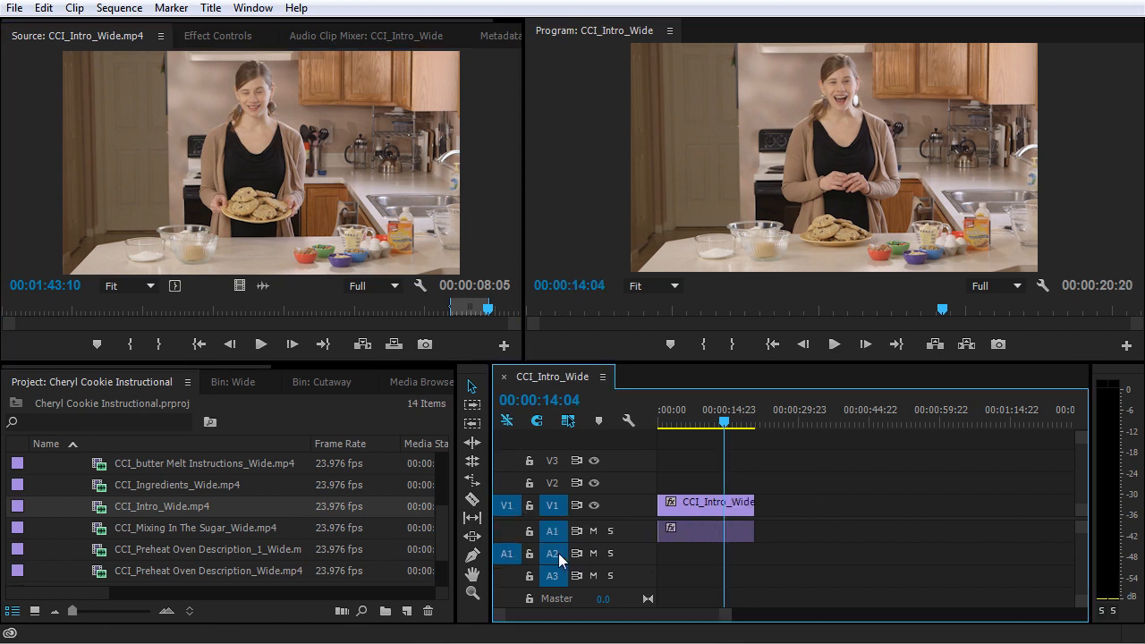
{"action": "left_click", "coordinate": [515, 484]}
{"action": "left_click", "coordinate": [505, 484]}
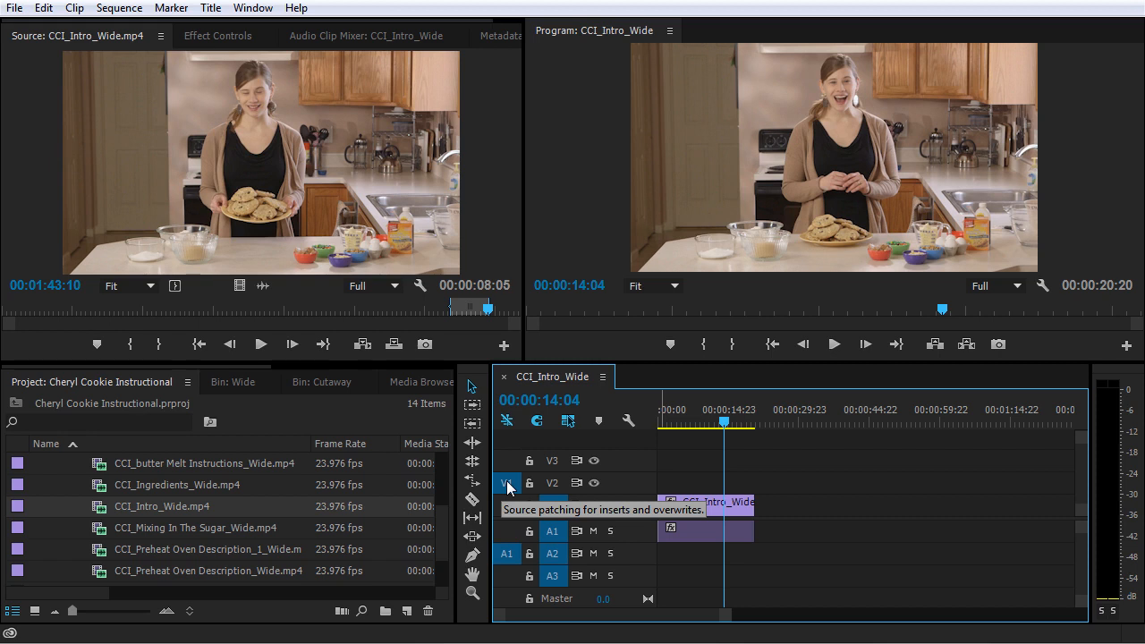
{"action": "left_click", "coordinate": [363, 344]}
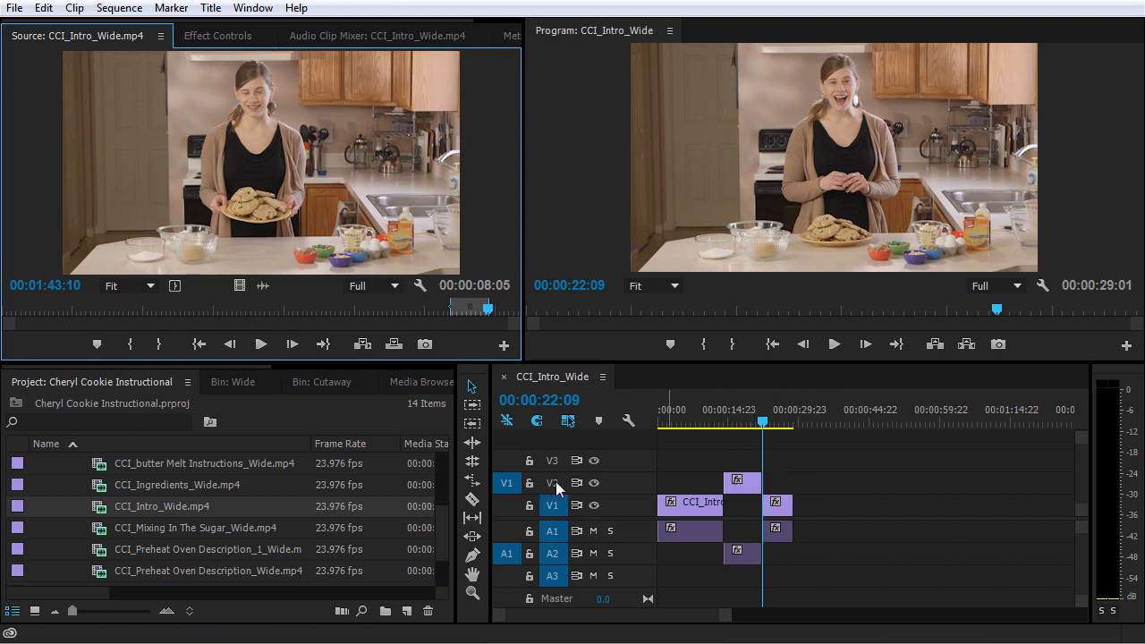
{"action": "key", "text": "ctrl+z"}
- Patch the source back to V1 and A1, overwrite with the marked segment at 00:00:14:04, play across the cut, and undo the overwrite
{"action": "left_click", "coordinate": [506, 531]}
{"action": "left_click", "coordinate": [506, 534]}
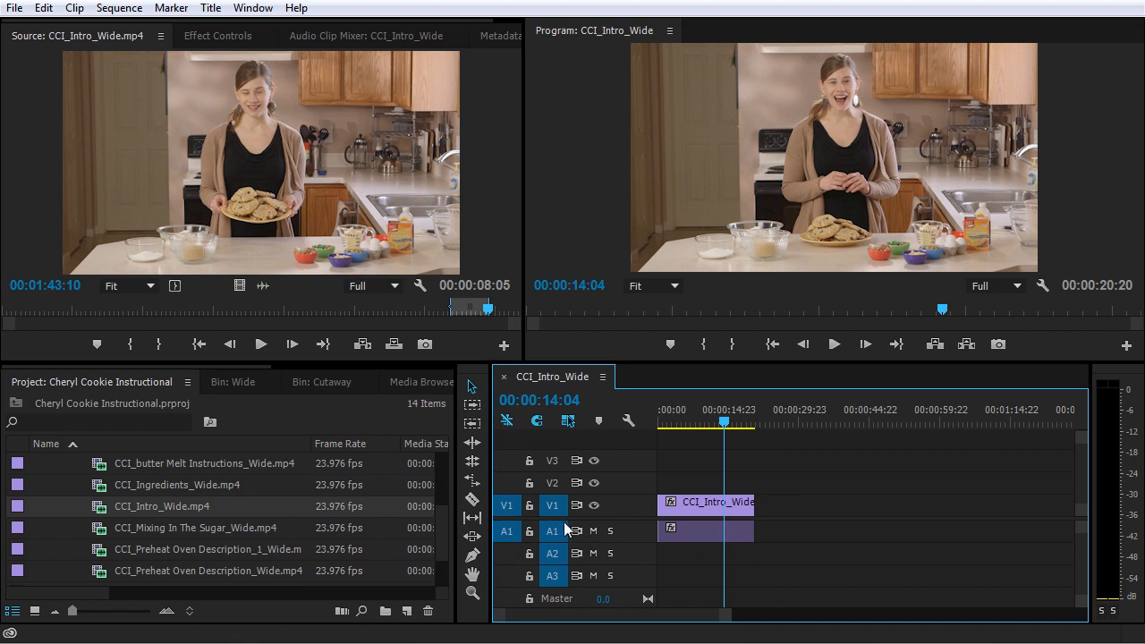
{"action": "left_click", "coordinate": [393, 345]}
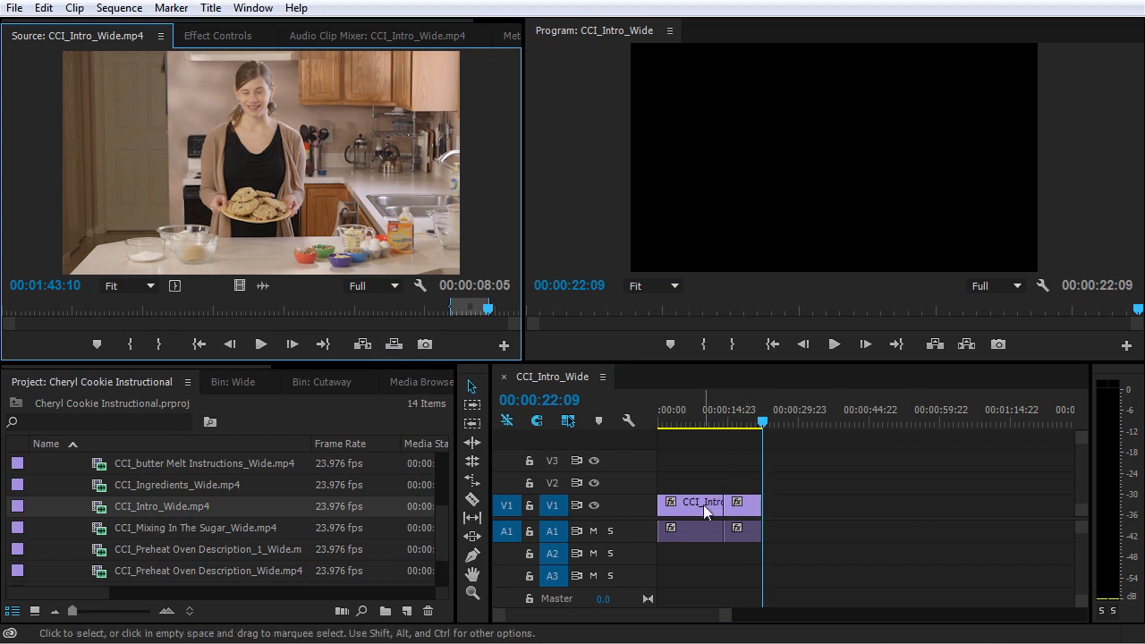
{"action": "left_click", "coordinate": [719, 418]}
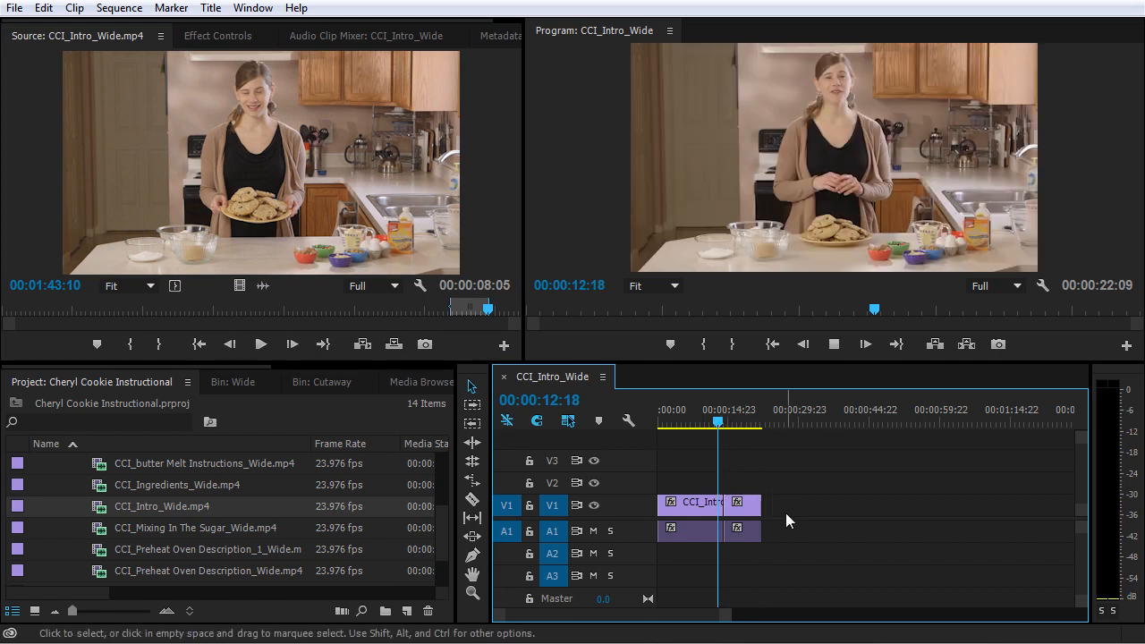
{"action": "key", "text": "space"}
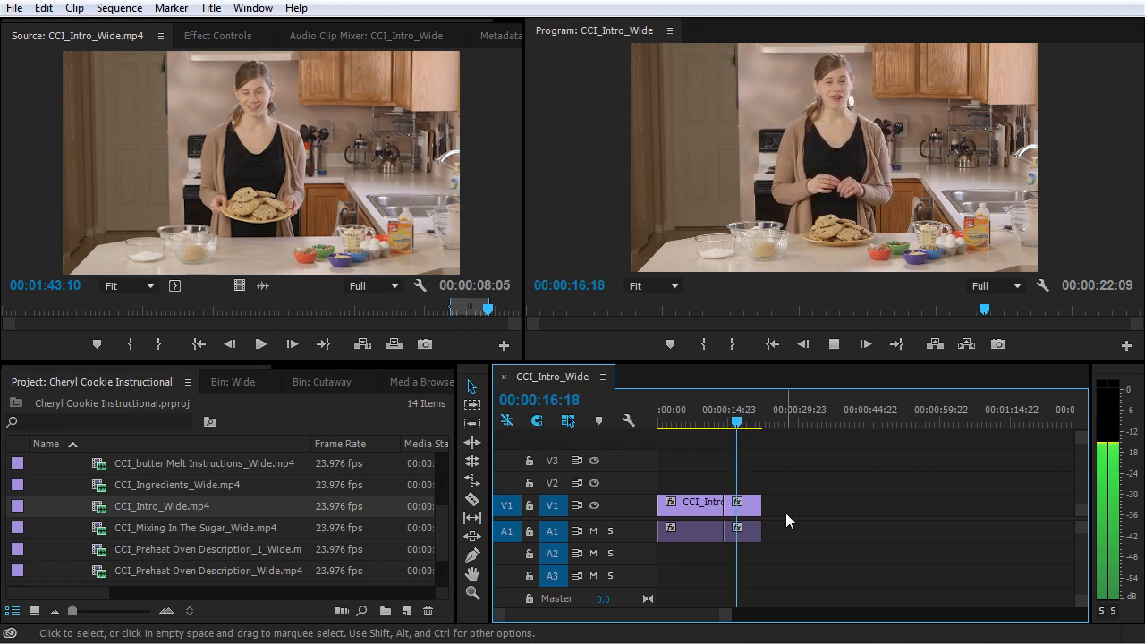
{"action": "key", "text": "space"}
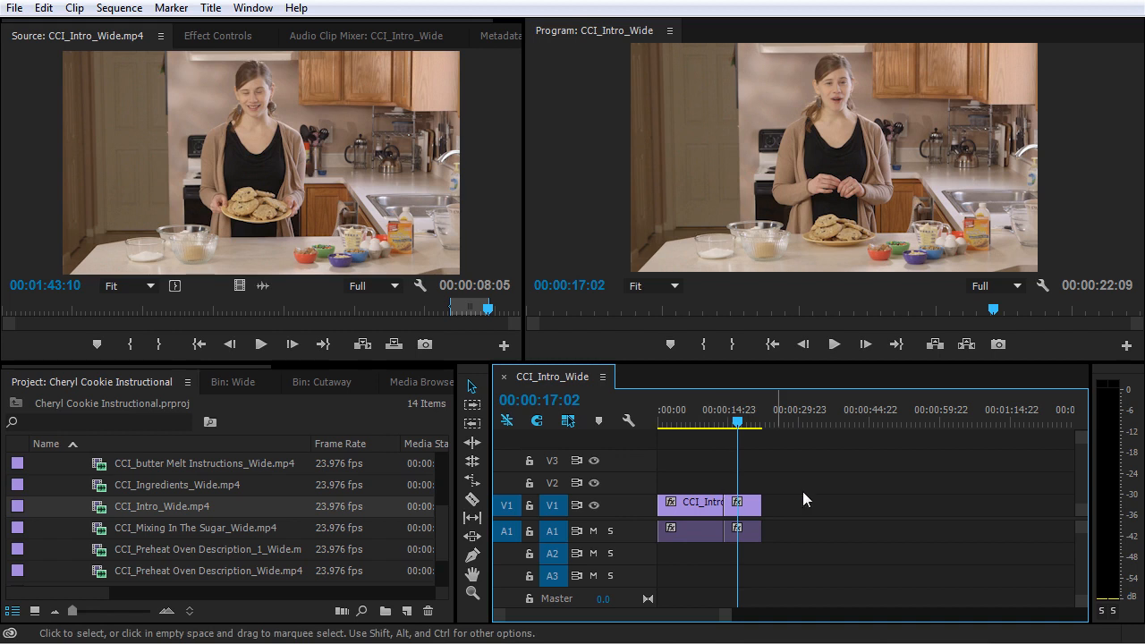
{"action": "key", "text": "ctrl+z"}
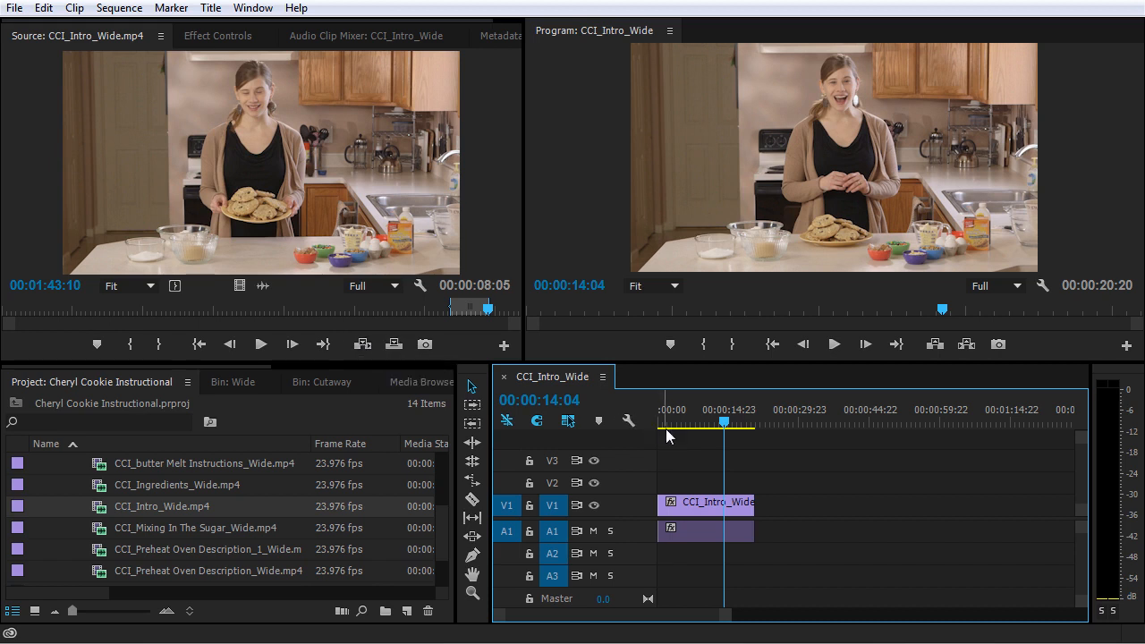
- Overwrite the CCI_Intro_Wide sequence from 00:00:14:04 with the marked source segment on V1 and A1
{"action": "left_click", "coordinate": [500, 231]}
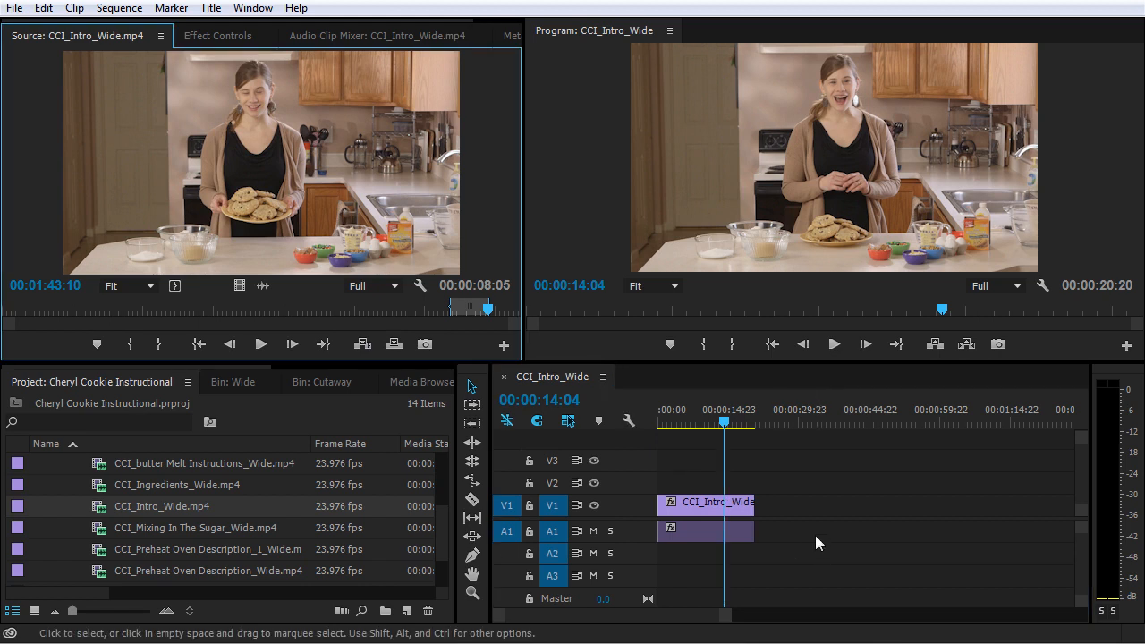
{"action": "key", "text": "period"}
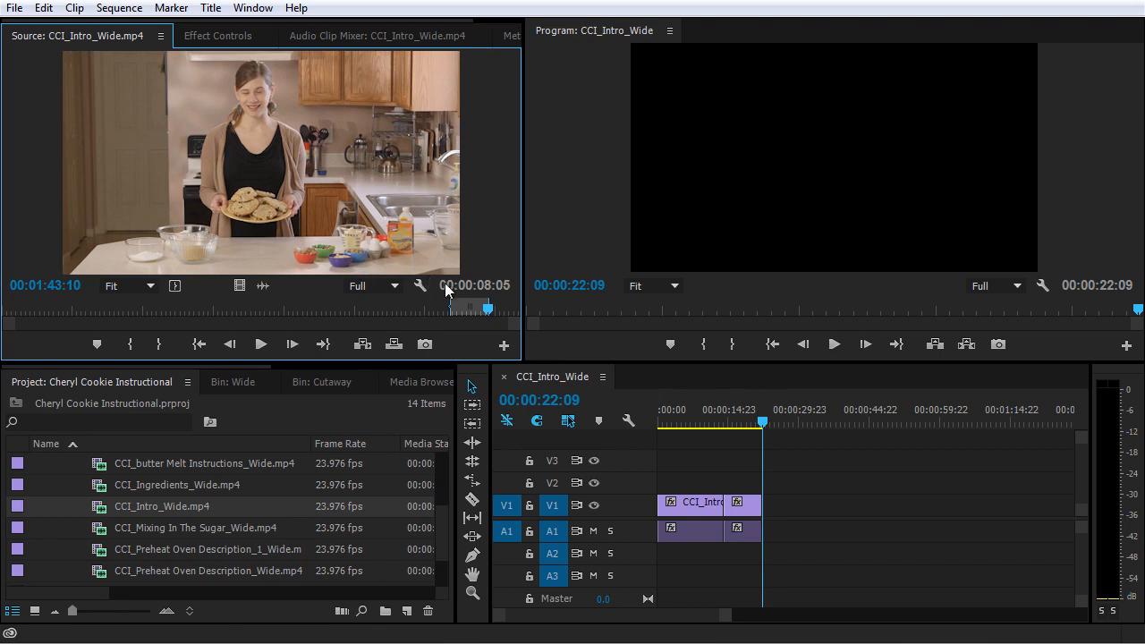
- Ripple-trim 9 frames off the start of the second clip on V1 and A1 and play across the cut
{"action": "left_click", "coordinate": [721, 421]}
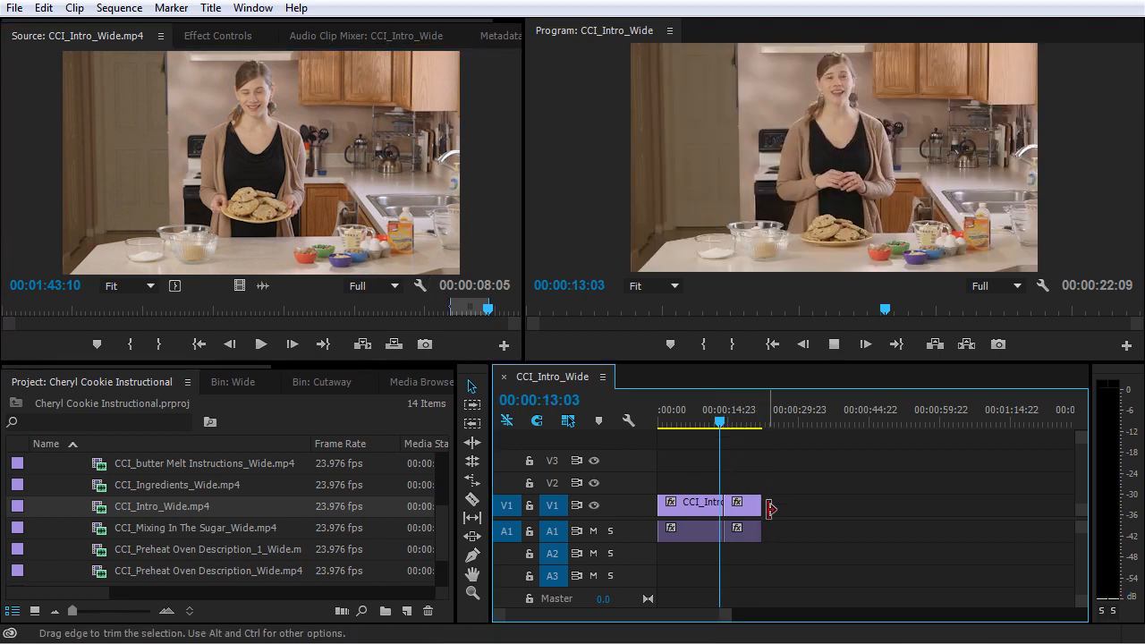
{"action": "key", "text": "space"}
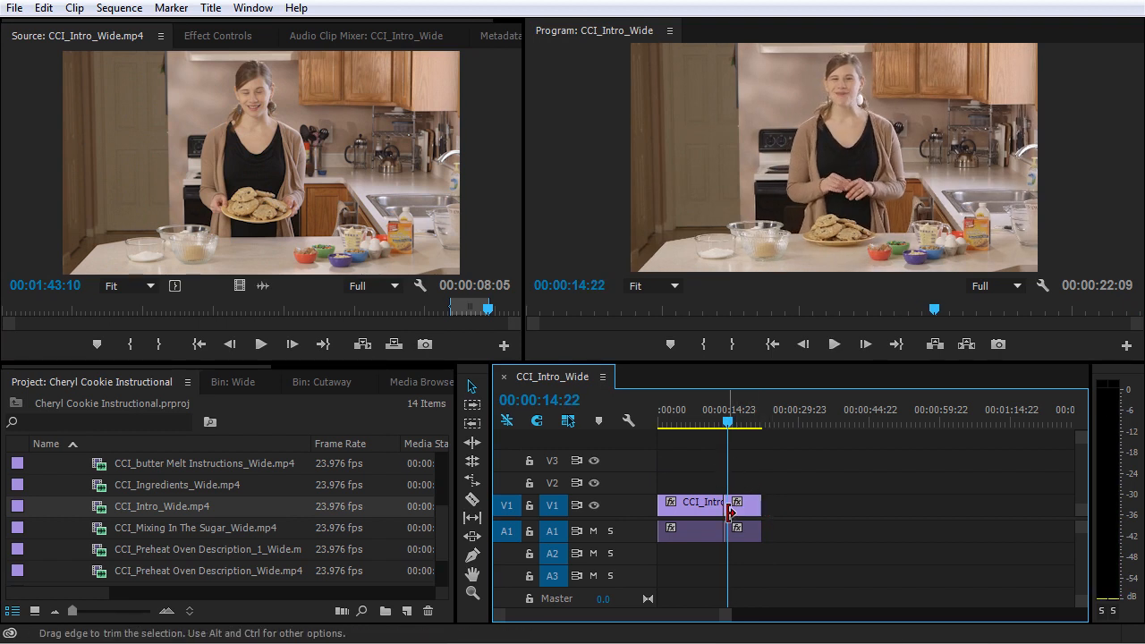
{"action": "scroll", "coordinate": [726, 505], "scroll_direction": "up", "scroll_amount": 5}
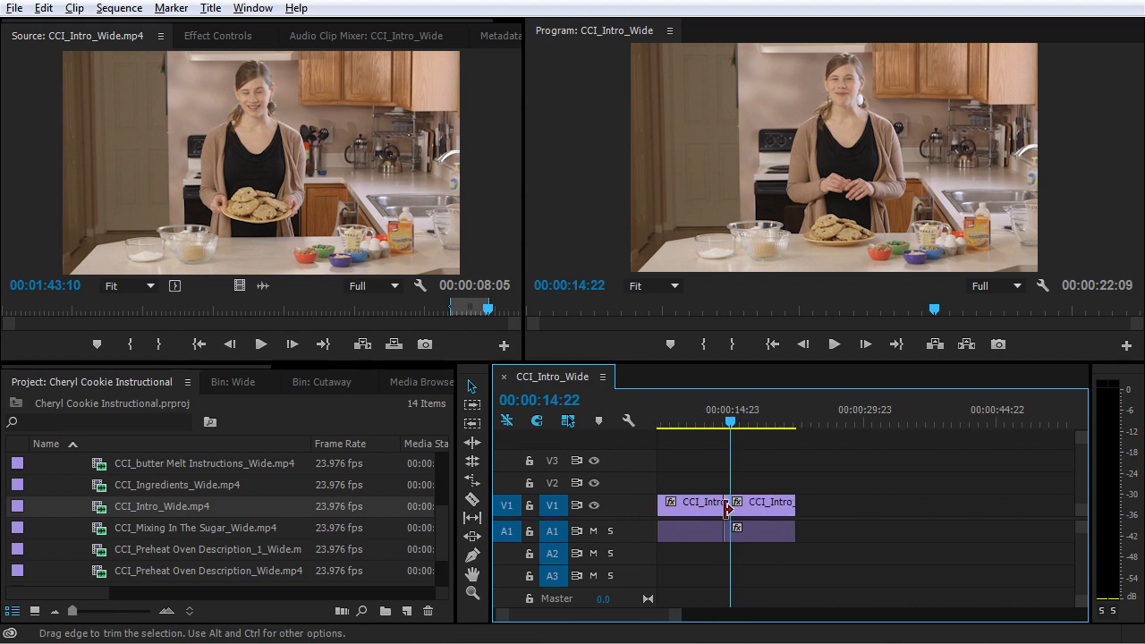
{"action": "mouse_move", "coordinate": [727, 421]}
{"action": "left_mouse_down"}
{"action": "mouse_move", "coordinate": [711, 421]}
{"action": "mouse_move", "coordinate": [746, 421]}
{"action": "mouse_move", "coordinate": [724, 431]}
{"action": "mouse_move", "coordinate": [734, 434]}
{"action": "left_mouse_up"}
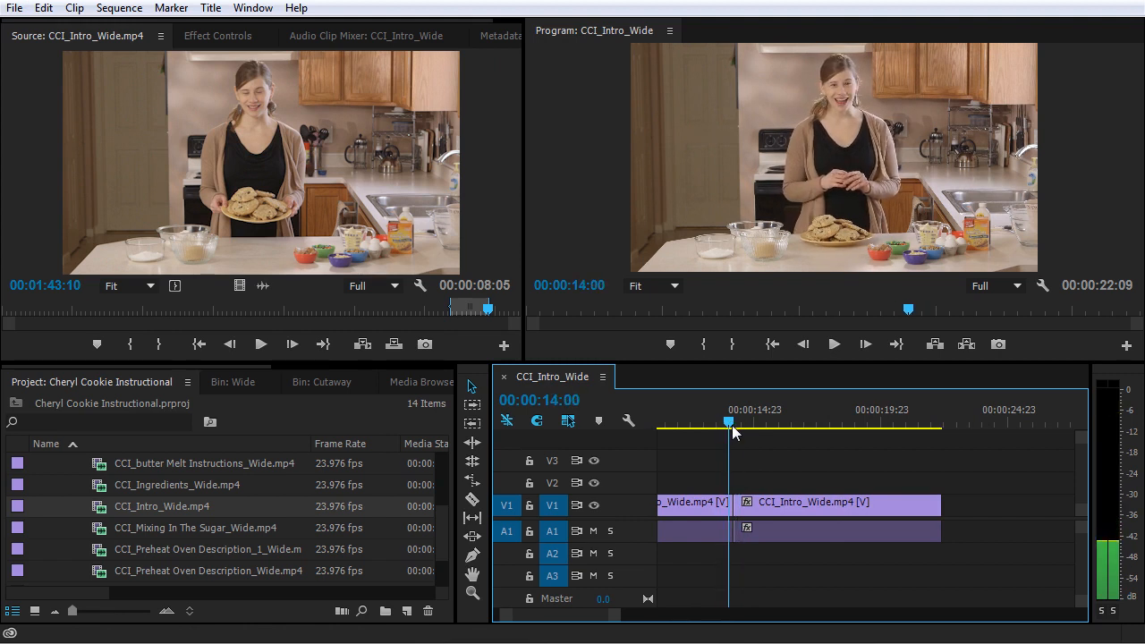
{"action": "scroll", "coordinate": [907, 515], "scroll_direction": "up", "scroll_amount": 2}
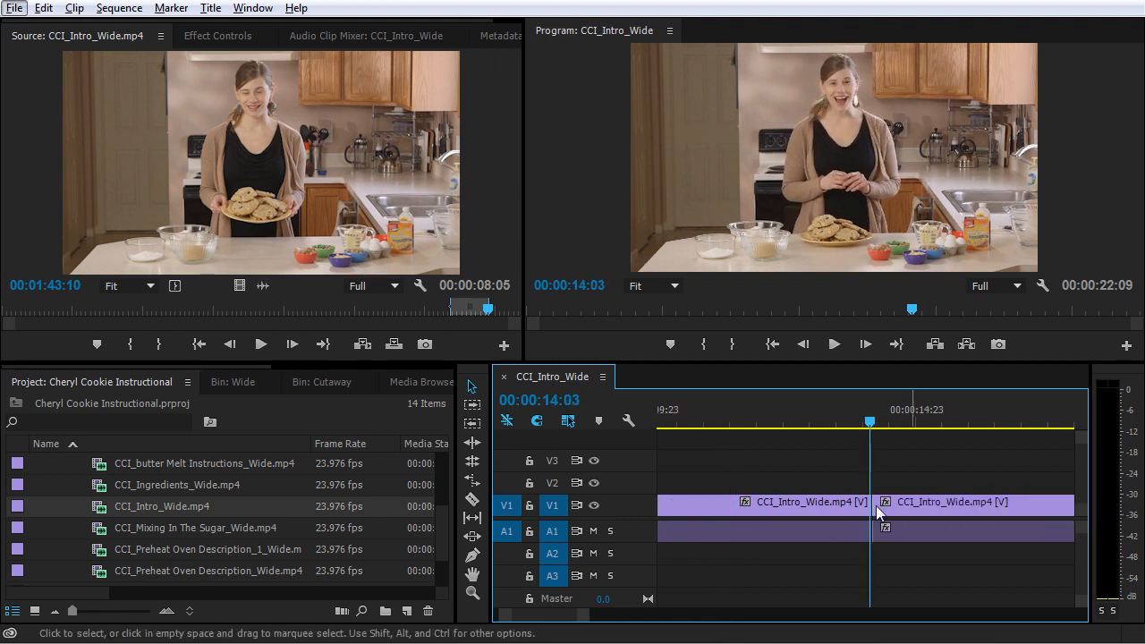
{"action": "left_click", "coordinate": [876, 505]}
{"action": "left_click_drag", "start_coordinate": [879, 503], "coordinate": [901, 506]}
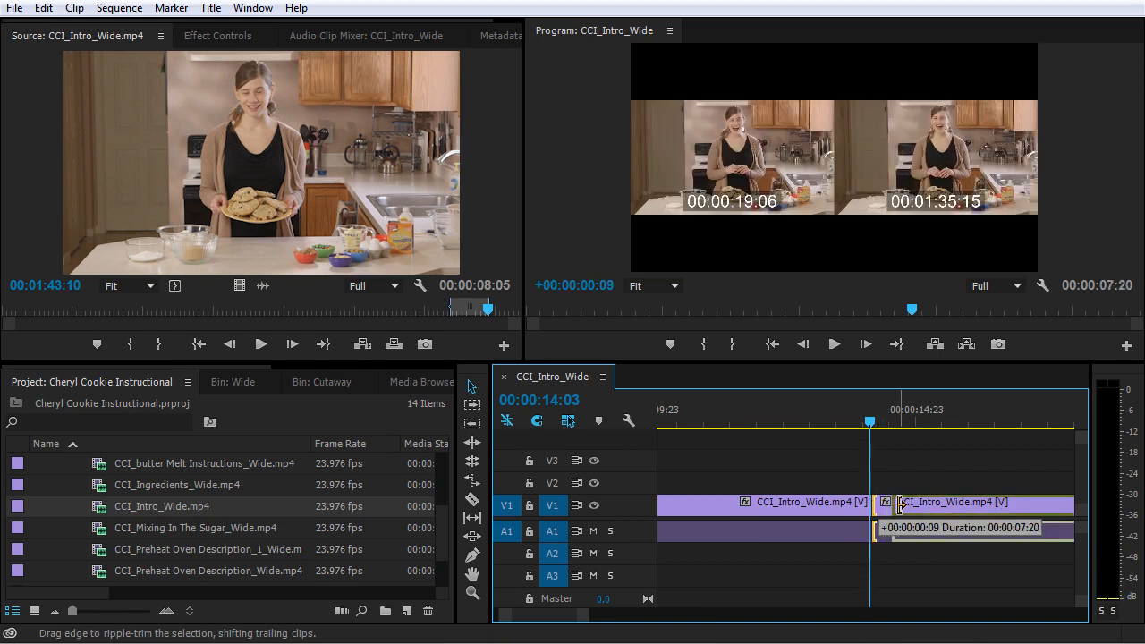
{"action": "left_click_drag", "start_coordinate": [901, 505], "coordinate": [900, 505]}
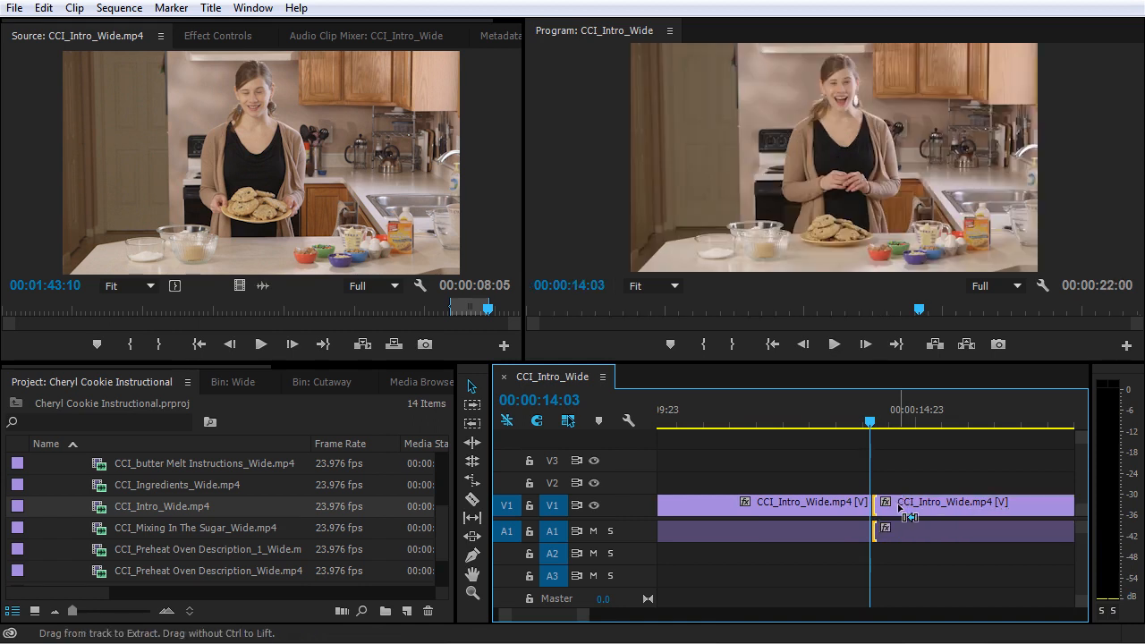
{"action": "left_click", "coordinate": [829, 421]}
{"action": "key", "text": "space"}
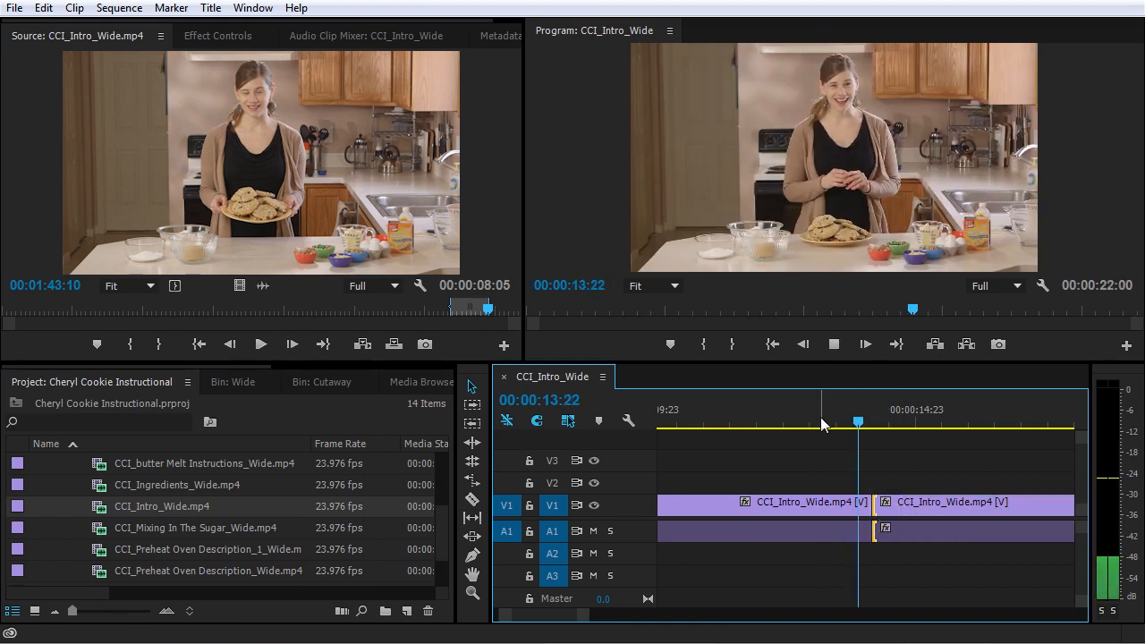
- Restore the second clip's start to its untrimmed point and replay the cut
{"action": "left_click", "coordinate": [875, 420]}
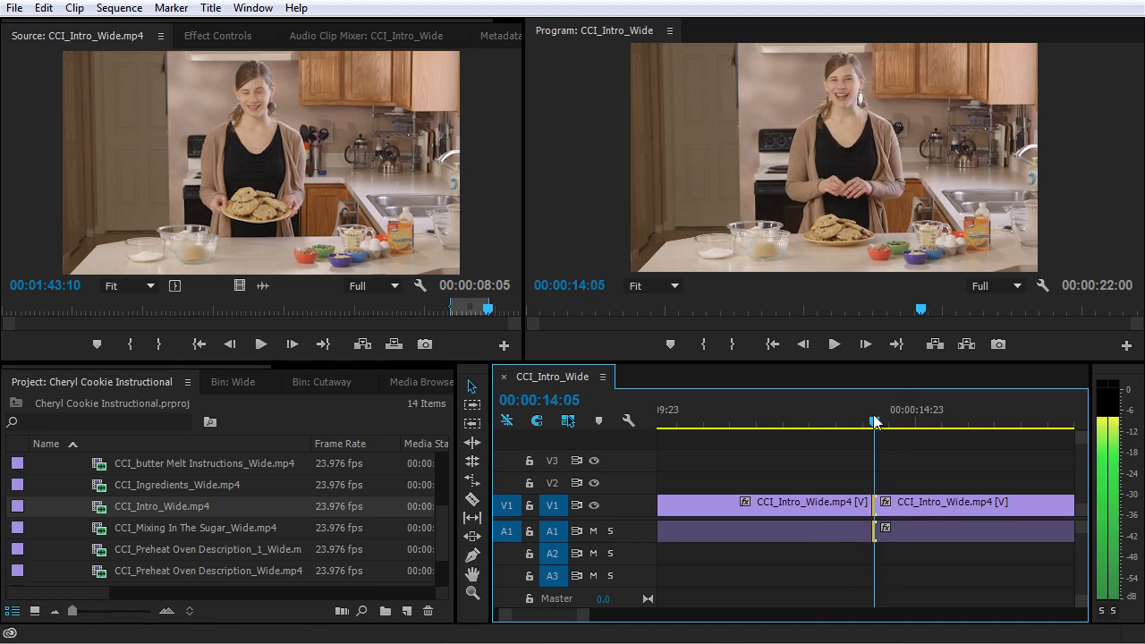
{"action": "key", "text": "shift+Left"}
{"action": "key", "text": "shift+Left"}
{"action": "mouse_move", "coordinate": [878, 507]}
{"action": "left_mouse_down"}
{"action": "mouse_move", "coordinate": [830, 512]}
{"action": "mouse_move", "coordinate": [874, 511]}
{"action": "left_mouse_up"}
{"action": "left_click", "coordinate": [837, 422]}
{"action": "key", "text": "space"}
{"action": "key", "text": "space"}
- Ripple-trim the end of the first clip to 00:00:14:01 and play across the cut
{"action": "left_click_drag", "start_coordinate": [821, 417], "coordinate": [865, 429]}
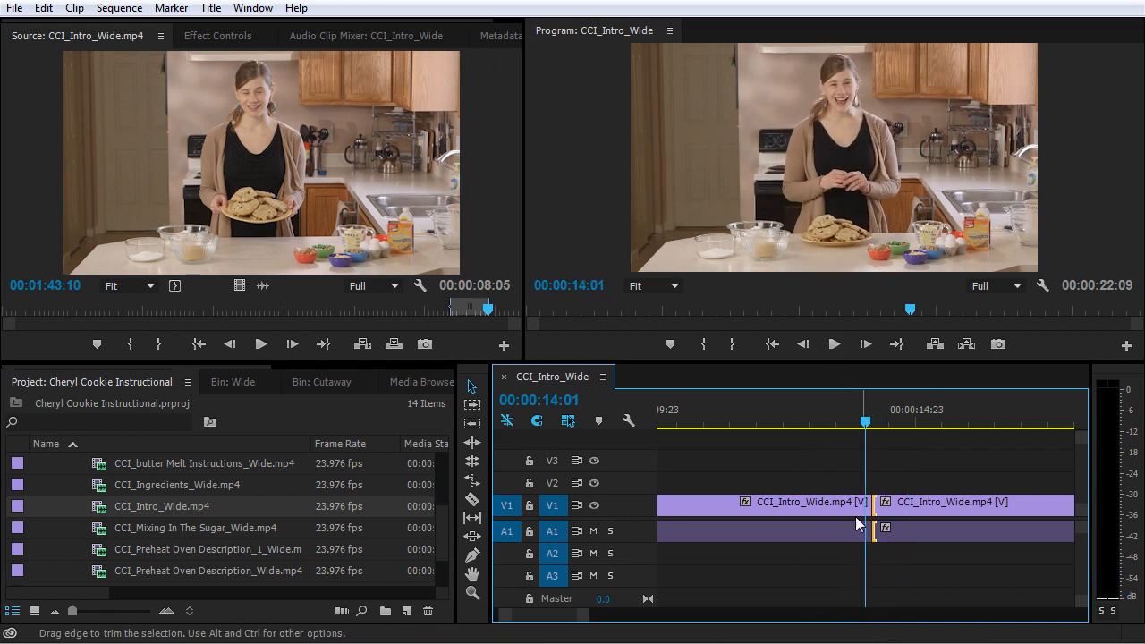
{"action": "left_click", "coordinate": [856, 517]}
{"action": "left_click_drag", "start_coordinate": [864, 504], "coordinate": [858, 503]}
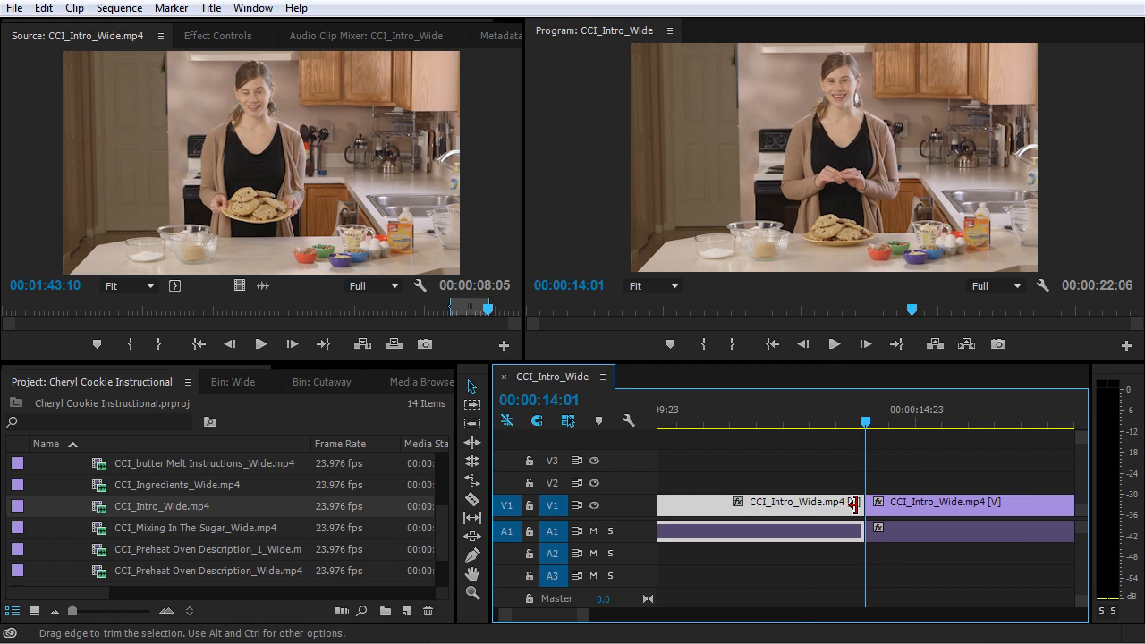
{"action": "left_click", "coordinate": [811, 428]}
{"action": "key", "text": "space"}
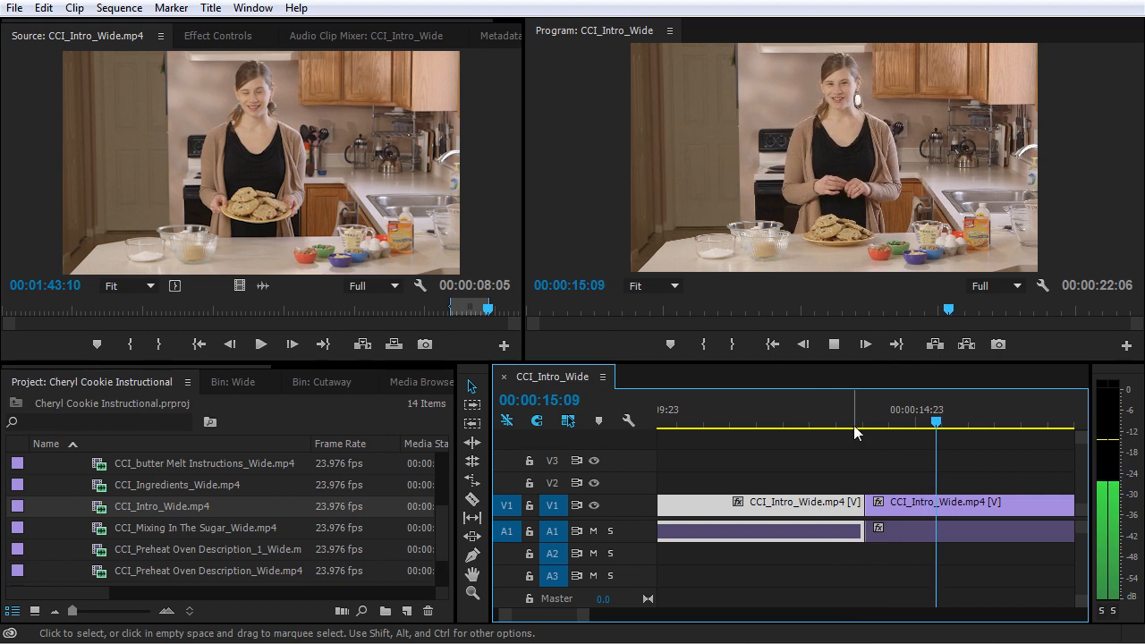
{"action": "left_click", "coordinate": [833, 427]}
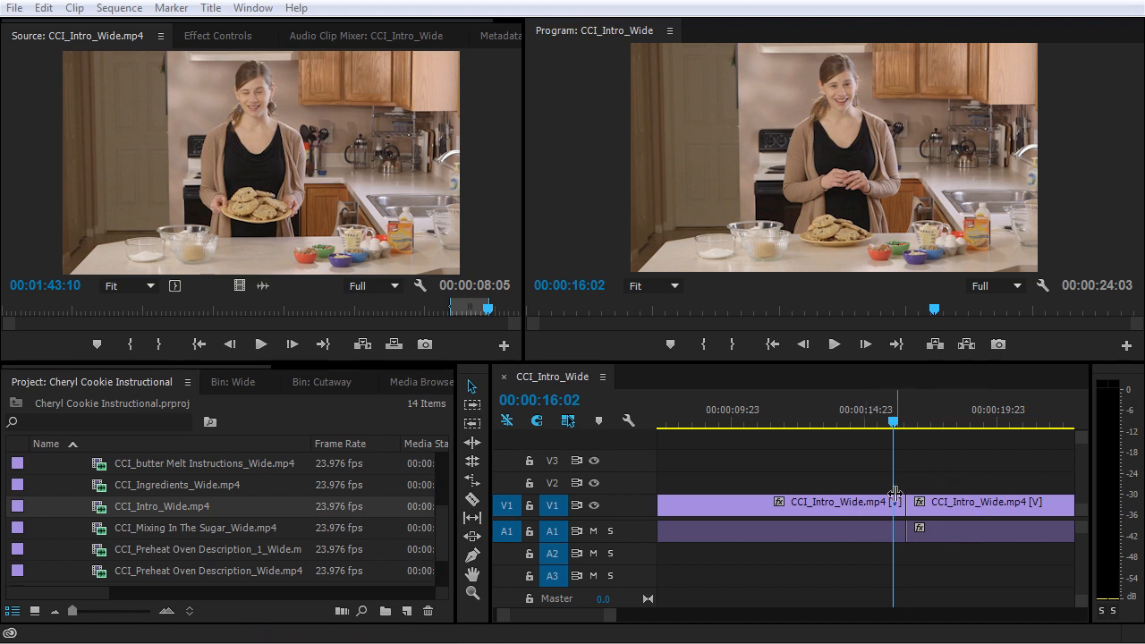
- Roll the cut between the two clips earlier to about 00:00:14:23, and roll it back to its original position
{"action": "left_click", "coordinate": [951, 482]}
{"action": "key", "text": "minus"}
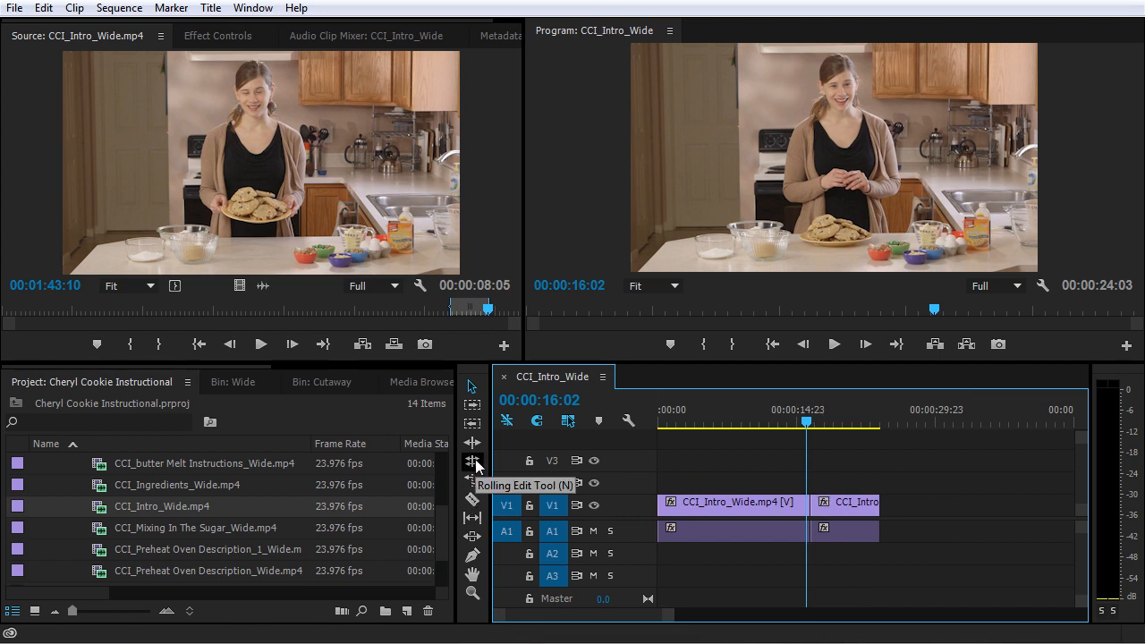
{"action": "left_click", "coordinate": [814, 508]}
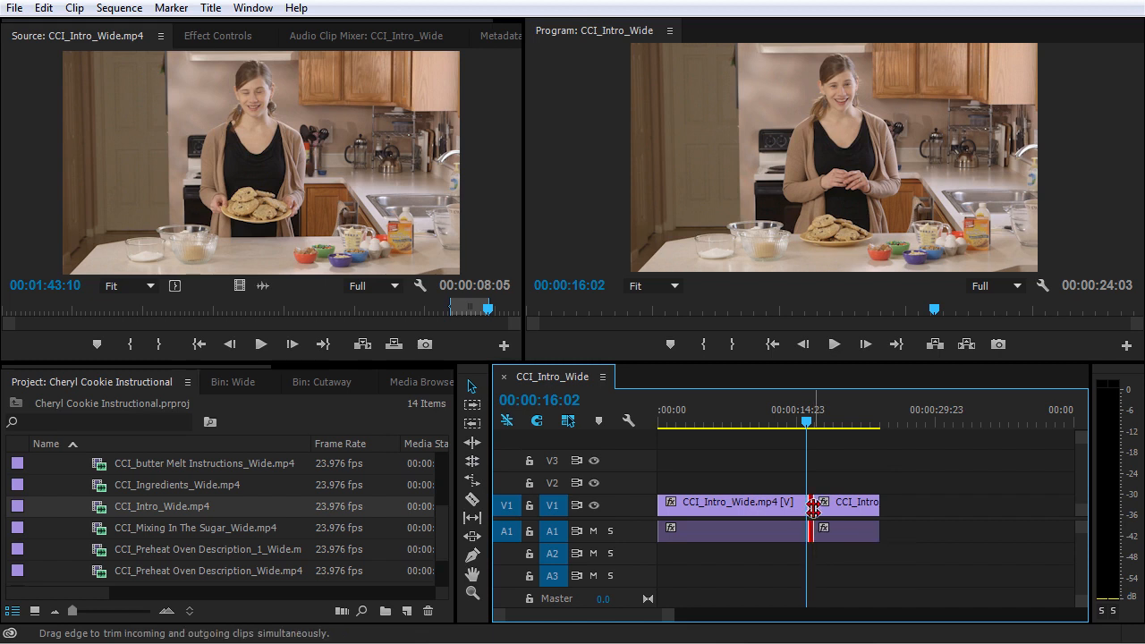
{"action": "left_click_drag", "start_coordinate": [813, 509], "coordinate": [797, 508]}
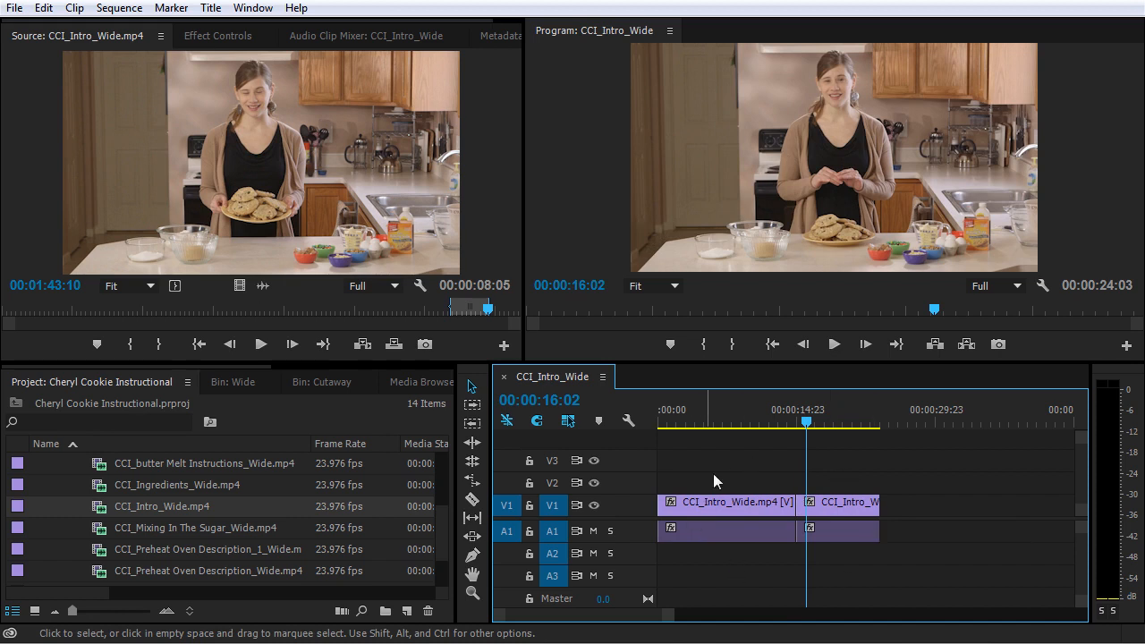
{"action": "left_click_drag", "start_coordinate": [796, 506], "coordinate": [815, 507]}
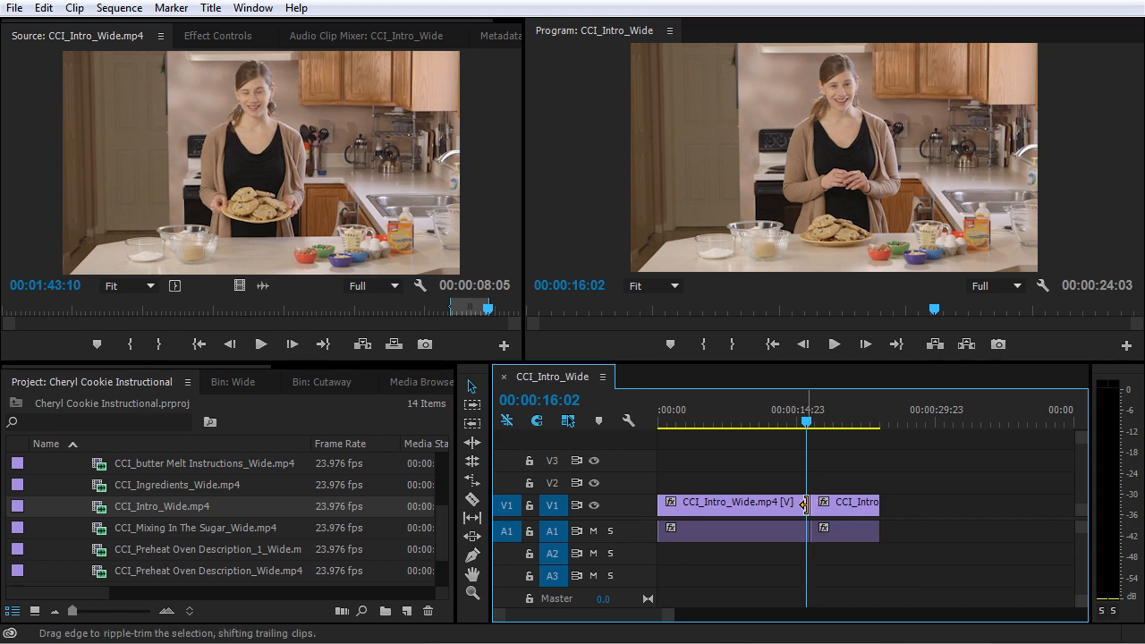
- Ripple-trim about 3.5 seconds off the end of the first clip, select that clip, and undo the trim
{"action": "left_click_drag", "start_coordinate": [805, 506], "coordinate": [771, 510]}
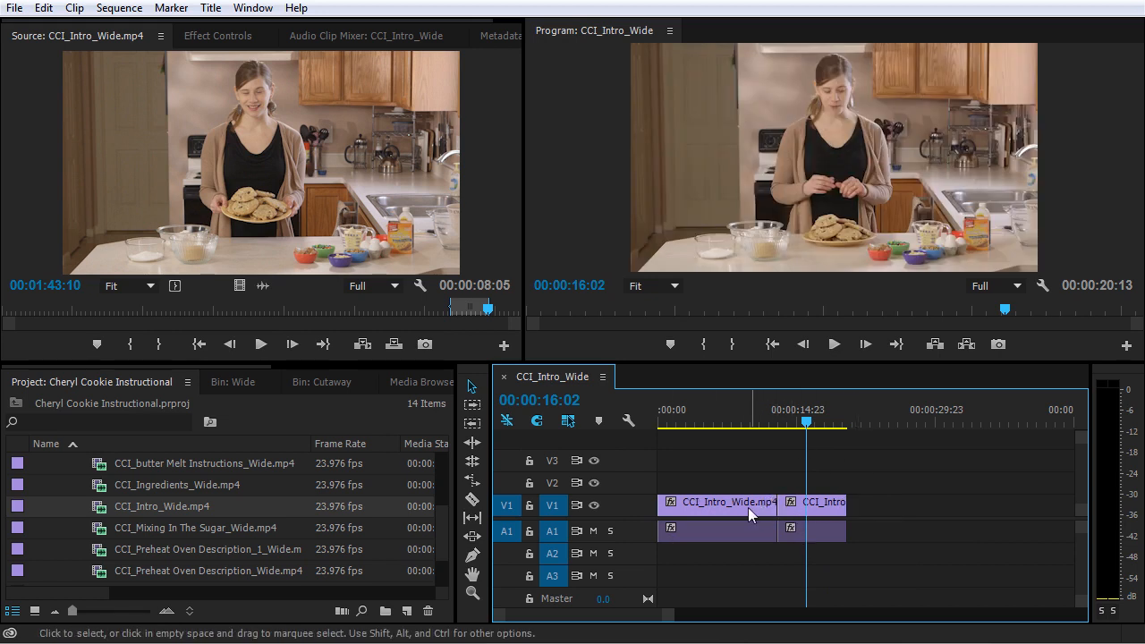
{"action": "left_click", "coordinate": [744, 508]}
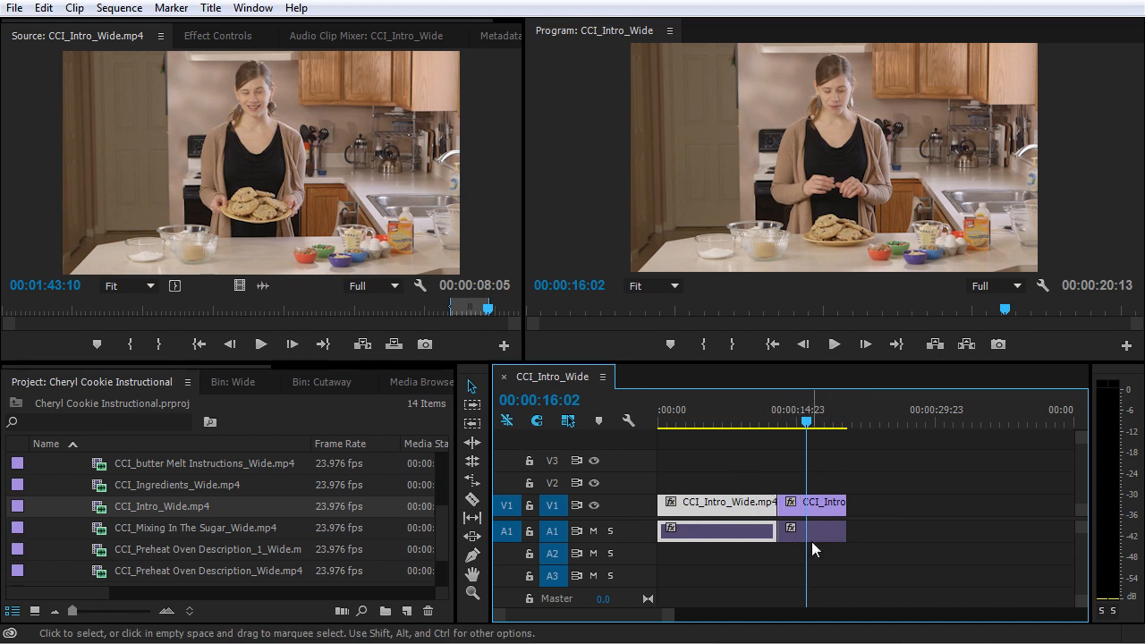
{"action": "key", "text": "ctrl+z"}
- Trim the first clip's end to about 00:00:14:12 without rippling, and move the second clip against it and back
{"action": "left_click_drag", "start_coordinate": [799, 507], "coordinate": [782, 508]}
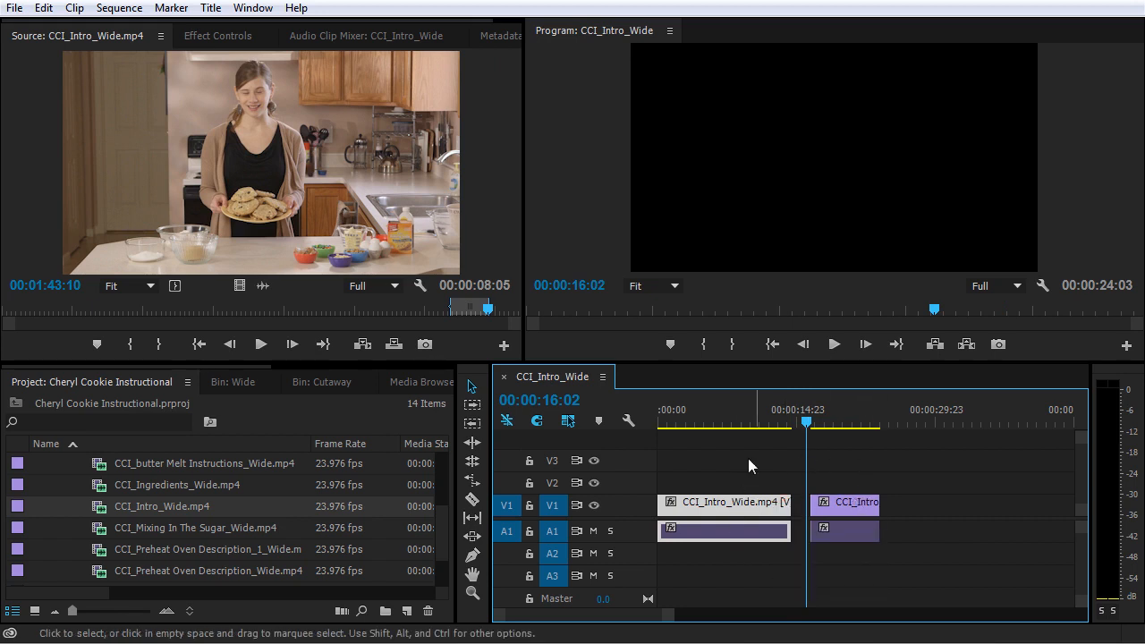
{"action": "left_click", "coordinate": [837, 507]}
{"action": "left_click_drag", "start_coordinate": [838, 508], "coordinate": [821, 514]}
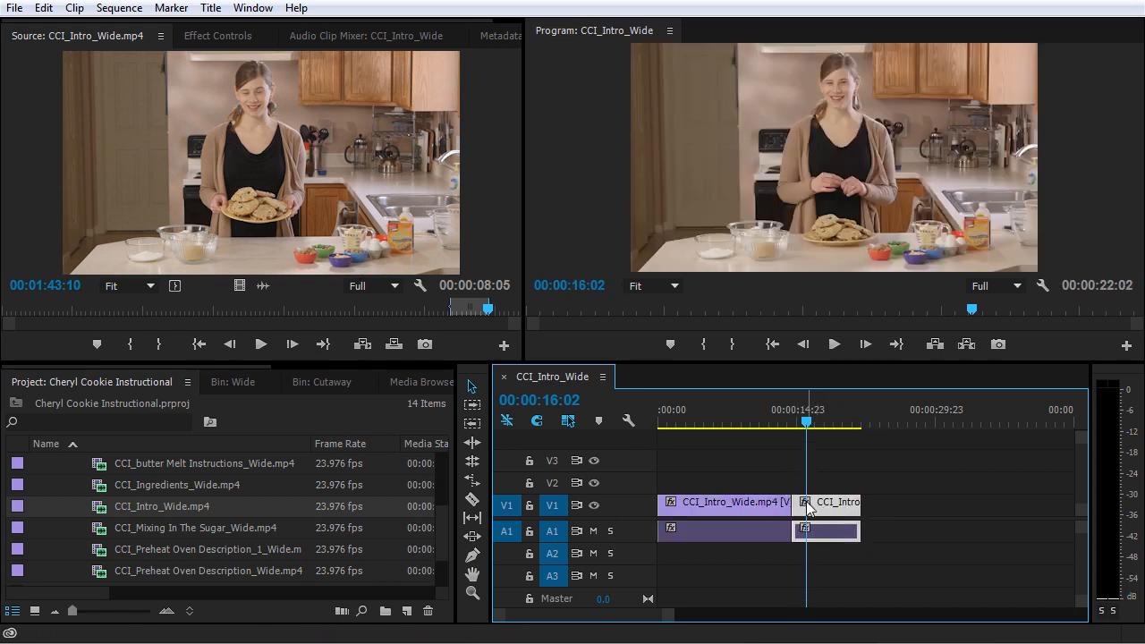
{"action": "left_click_drag", "start_coordinate": [821, 536], "coordinate": [839, 537]}
- Ripple delete the gap between the two clips, and undo both the deletion and the preceding trim
{"action": "right_click", "coordinate": [800, 508]}
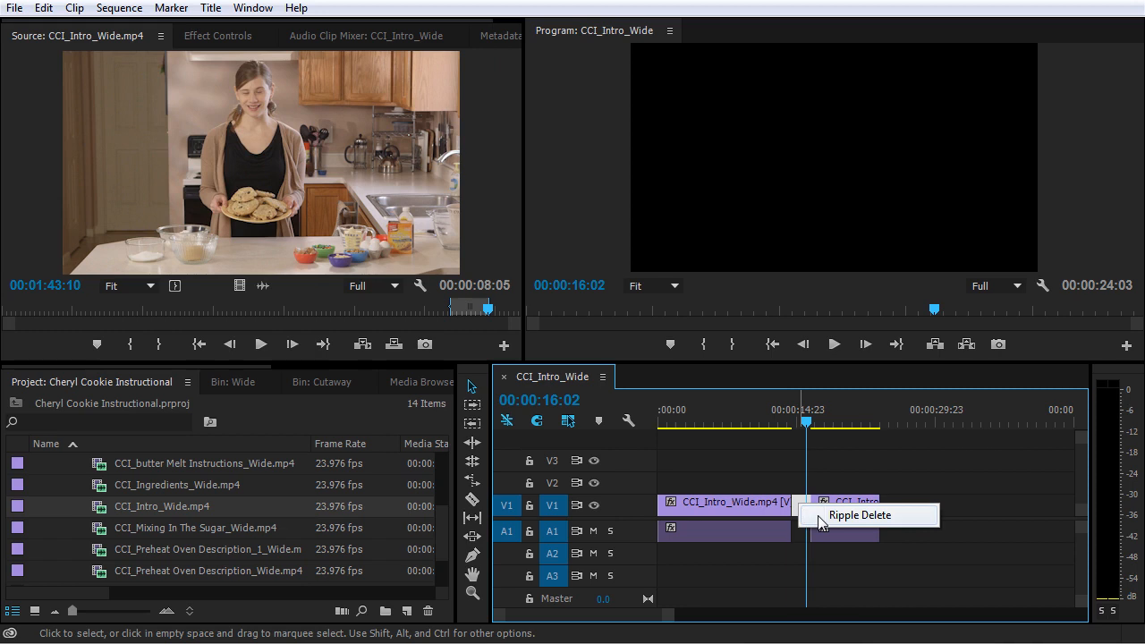
{"action": "left_click", "coordinate": [822, 518]}
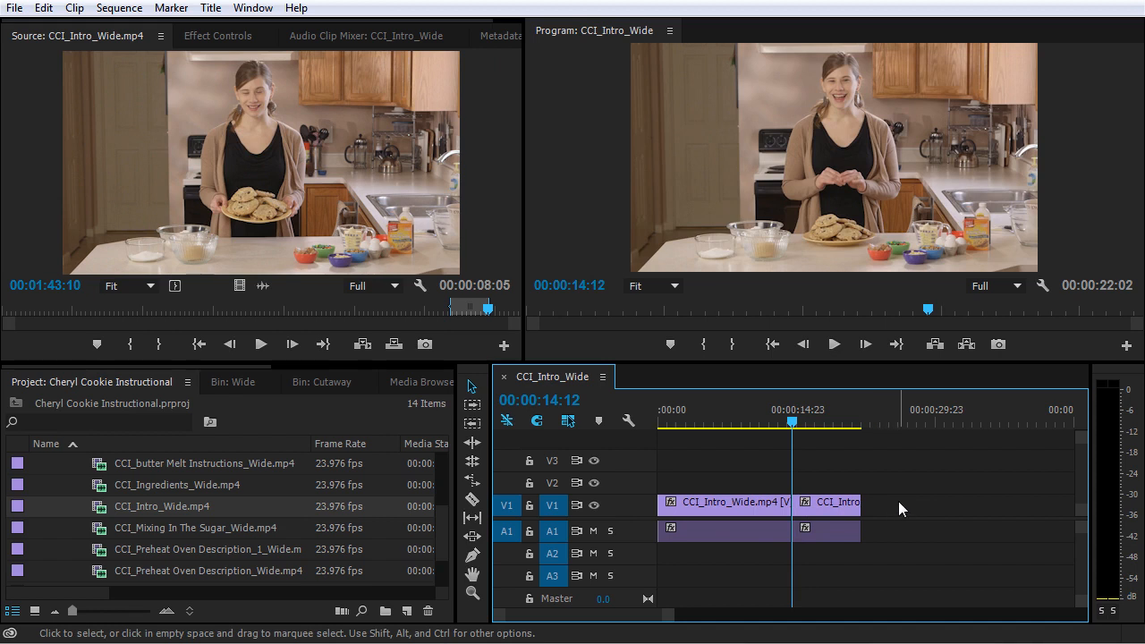
{"action": "key", "text": "ctrl+z"}
{"action": "key", "text": "ctrl+z"}
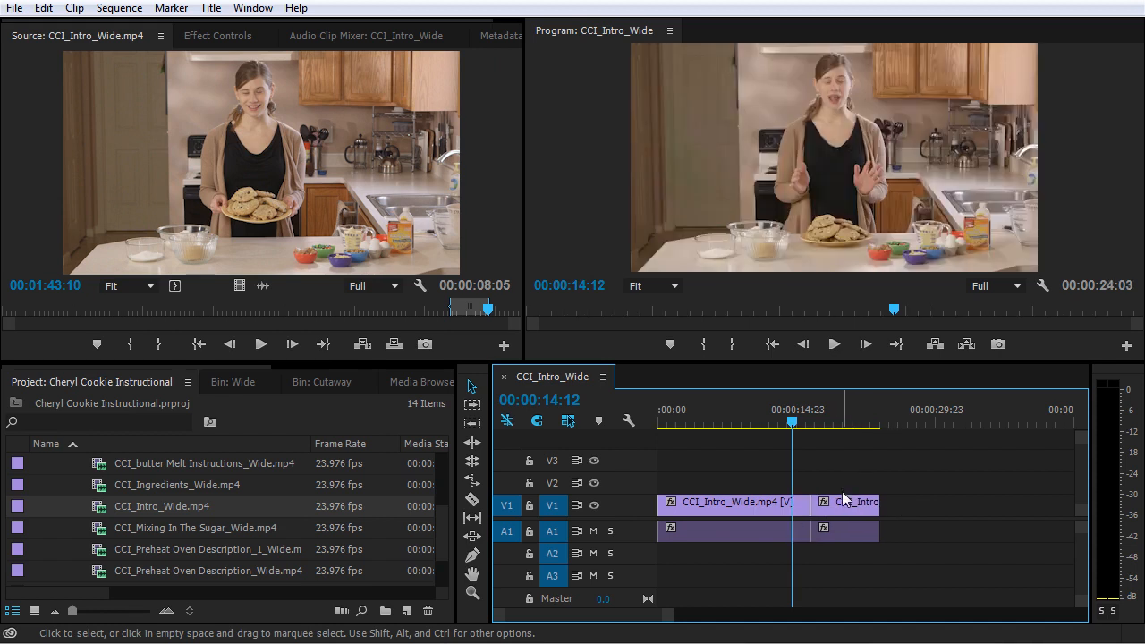
- Roll the cut between the two clips earlier to 00:00:16:08 and play across the edit
{"action": "key", "text": "space"}
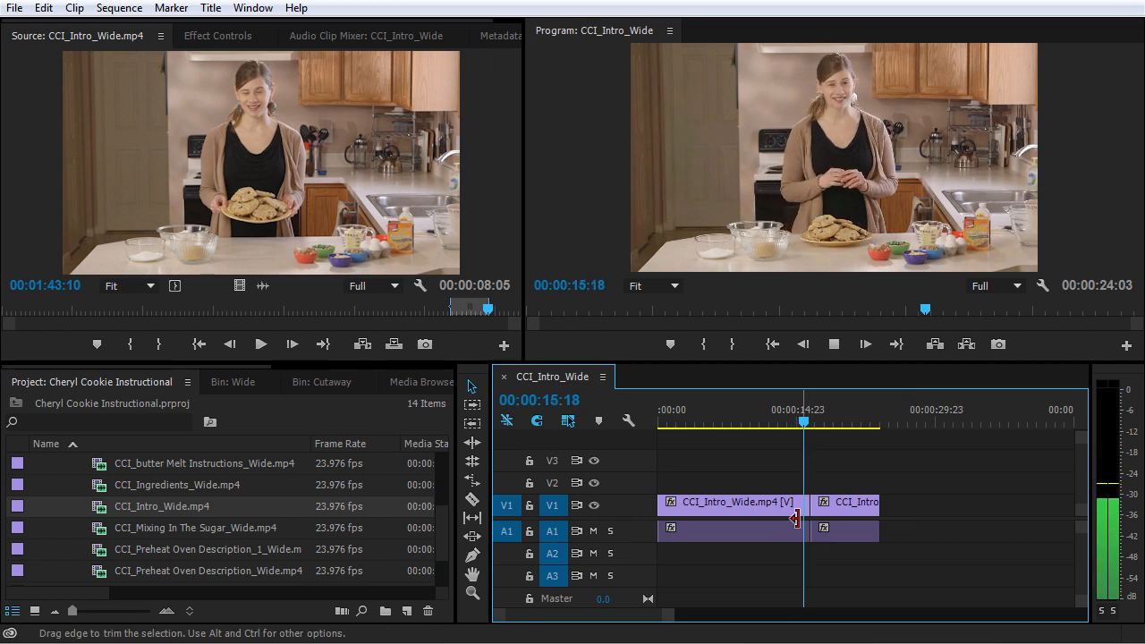
{"action": "key", "text": "equal"}
{"action": "key", "text": "equal"}
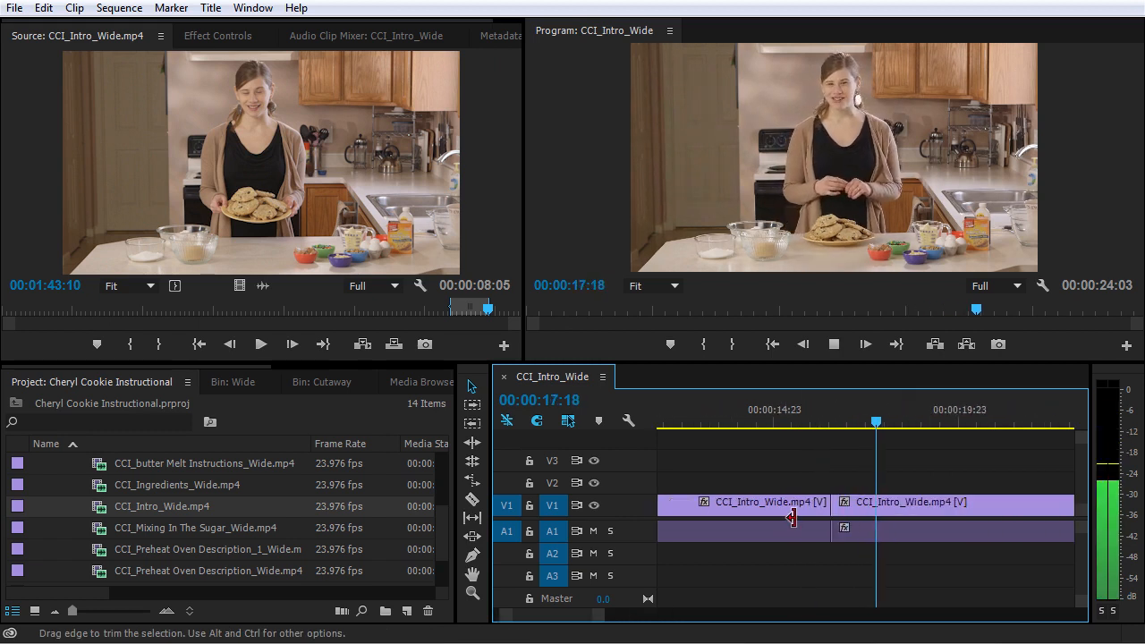
{"action": "key", "text": "space"}
{"action": "left_click_drag", "start_coordinate": [761, 418], "coordinate": [823, 423]}
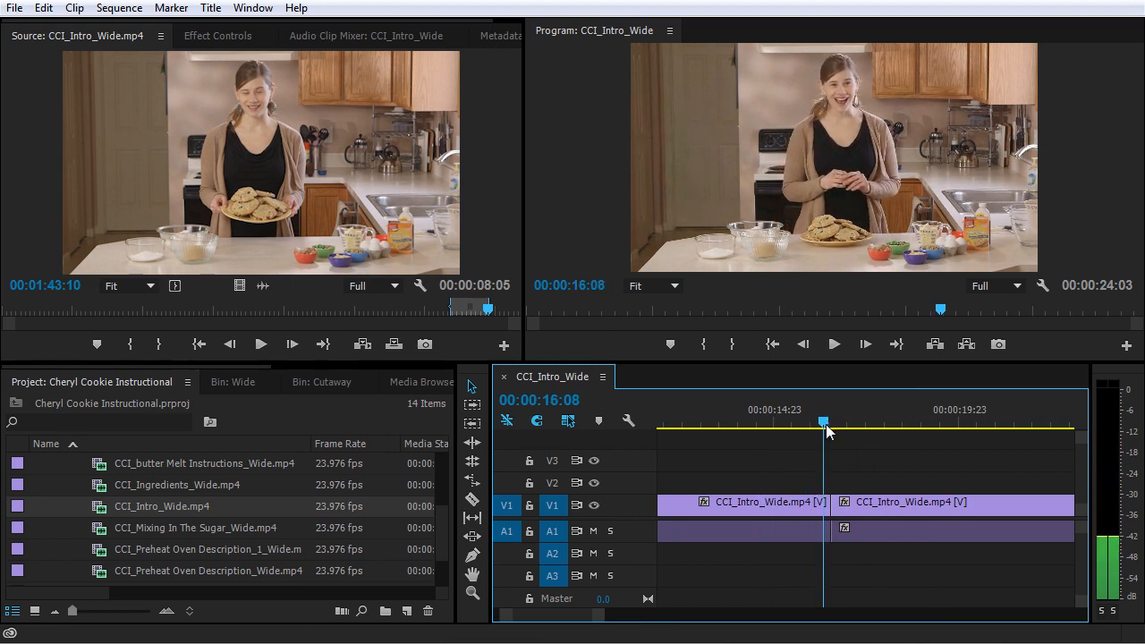
{"action": "left_click", "coordinate": [832, 509]}
{"action": "left_click_drag", "start_coordinate": [832, 509], "coordinate": [819, 504]}
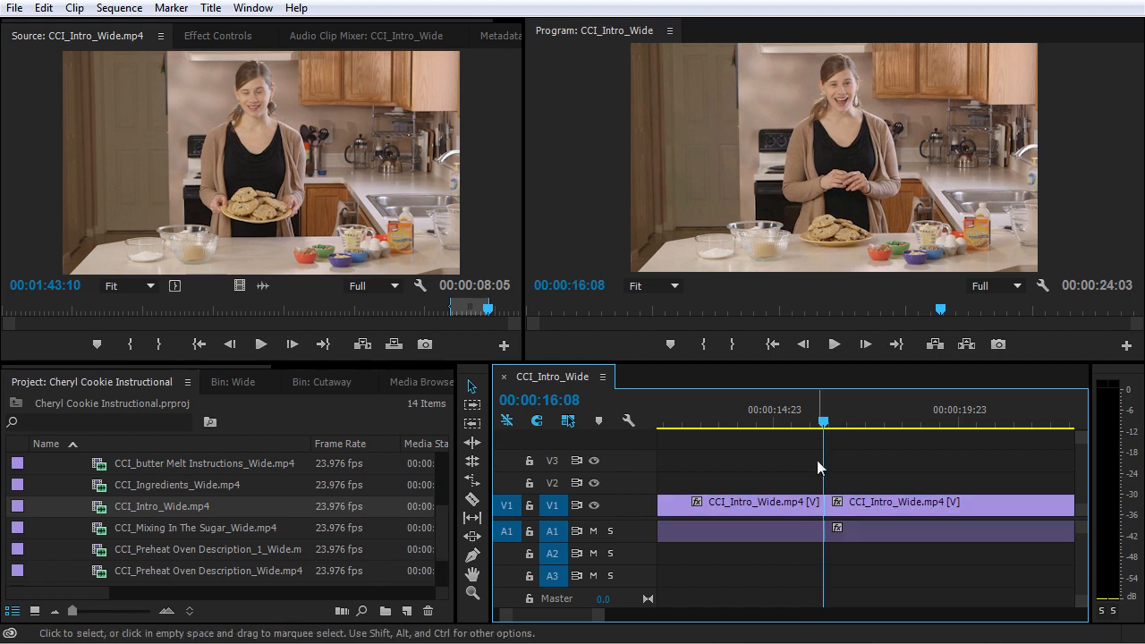
{"action": "left_click", "coordinate": [787, 428]}
{"action": "key", "text": "space"}
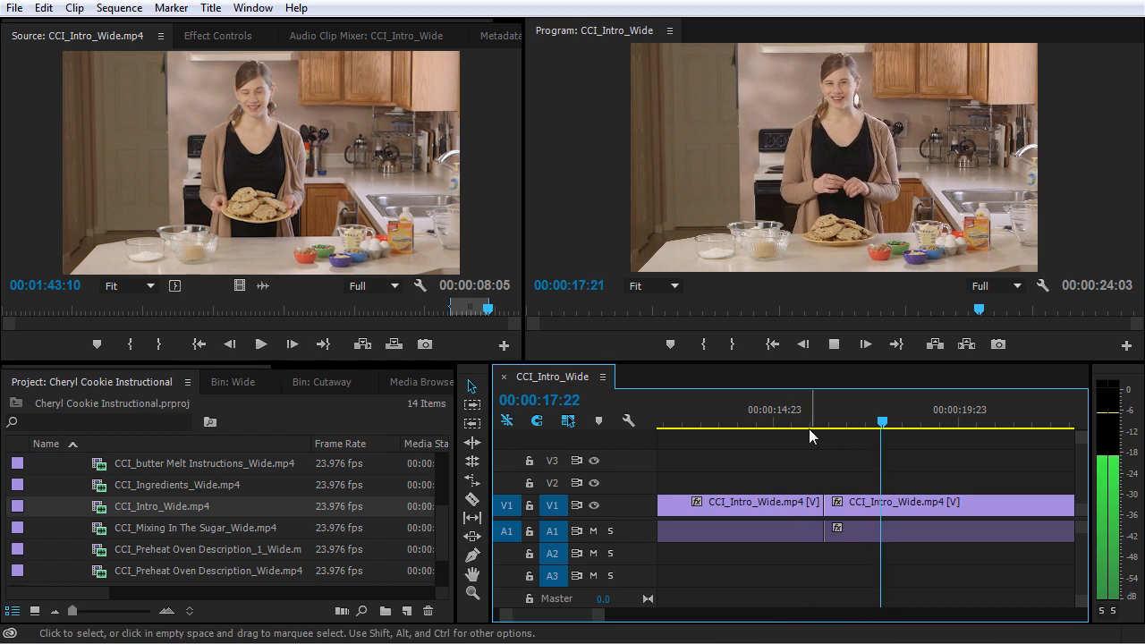
{"action": "key", "text": "space"}
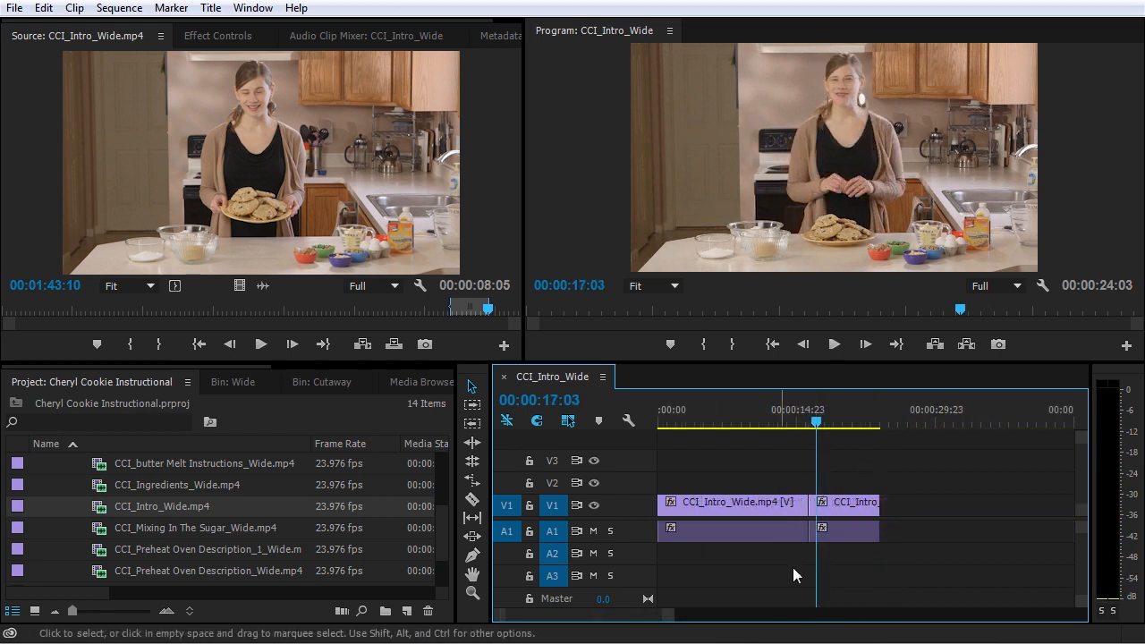